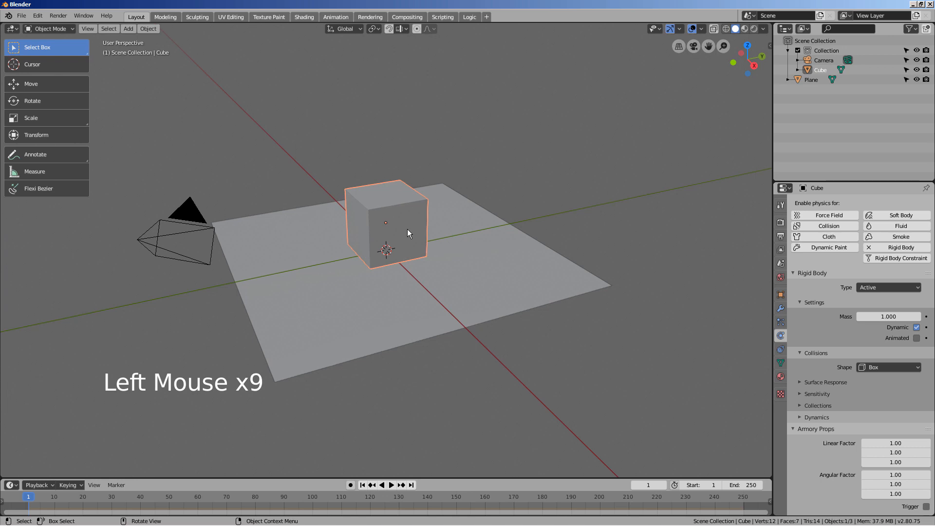
Add a second cube mesh and raise it 1 unit along the Z axis.
click(605, 246)
key(shift+a)
mouse_move(573, 255)
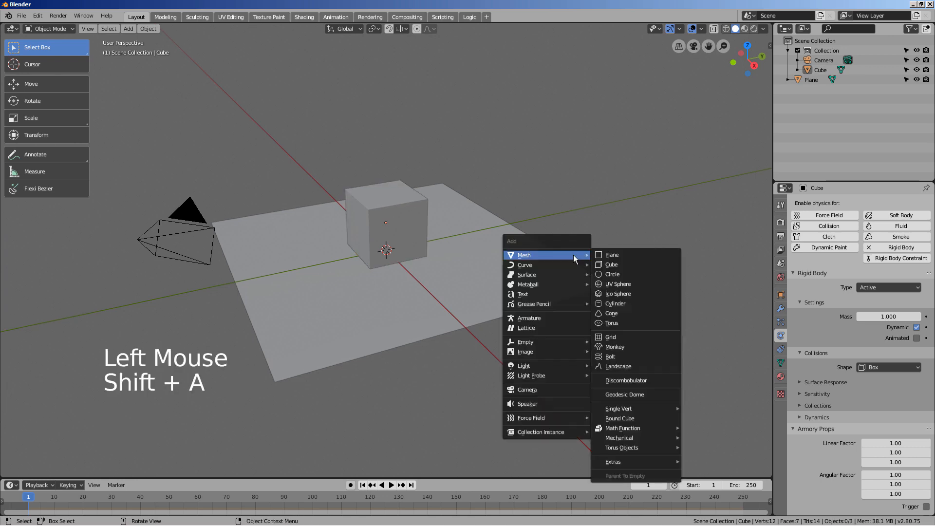
click(611, 265)
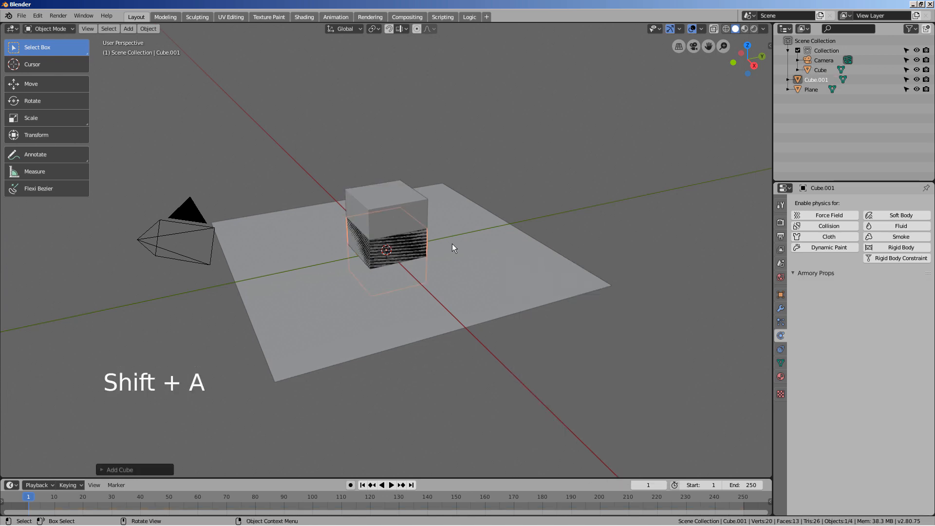
key(g)
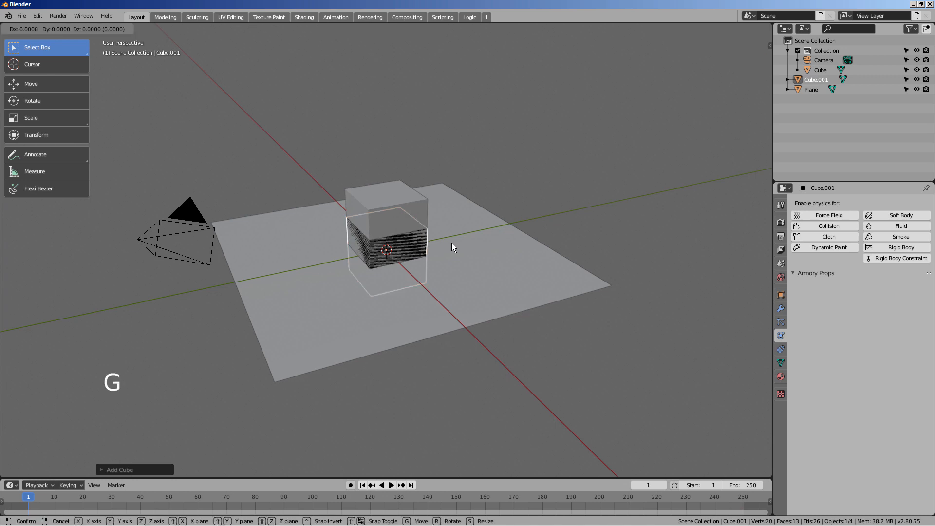
key(z)
key(1)
key(Return)
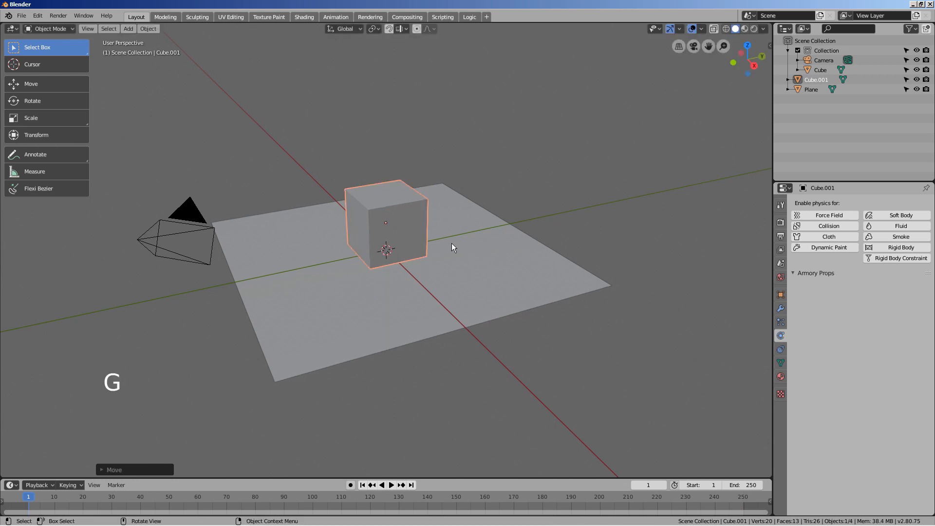
Offset the new cube along positive Y from the original and stretch it along X to about four times its width.
key(KP_4)
key(KP_7)
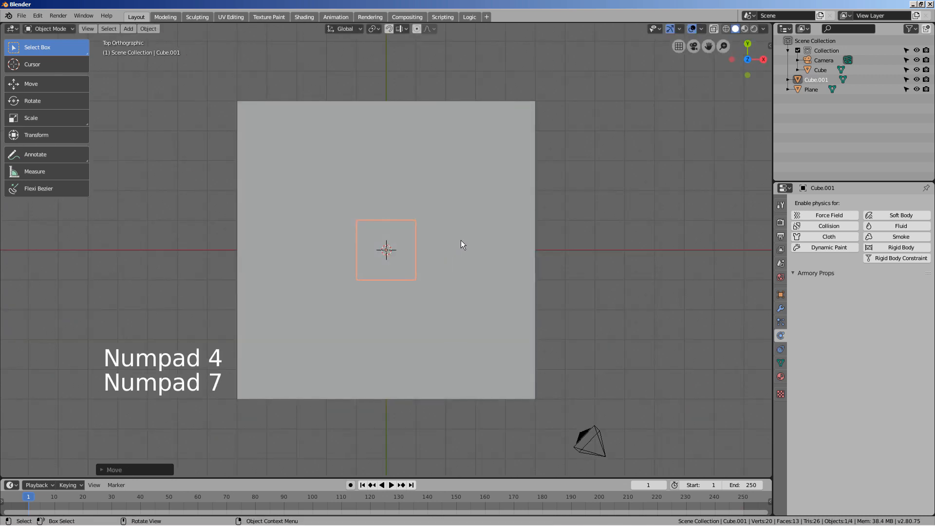
click(38, 82)
drag(388, 211, 389, 174)
key(s)
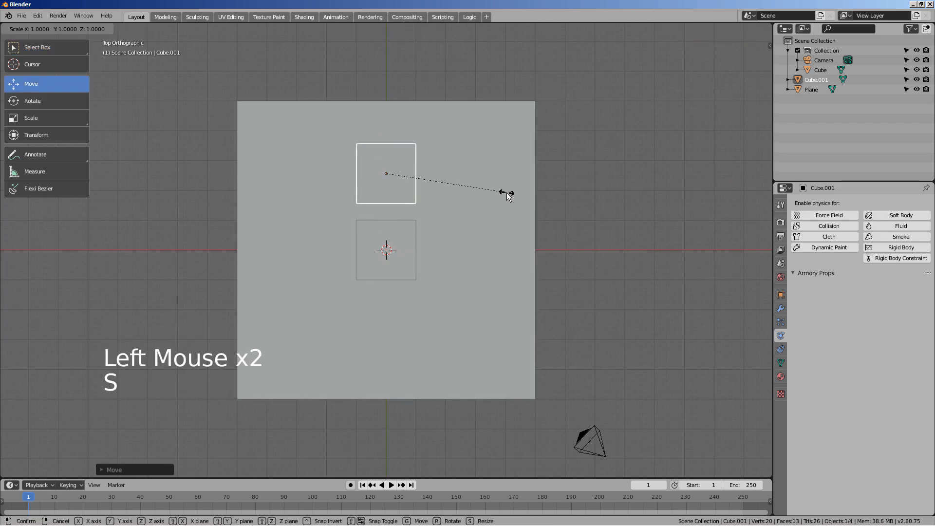
key(x)
click(88, 209)
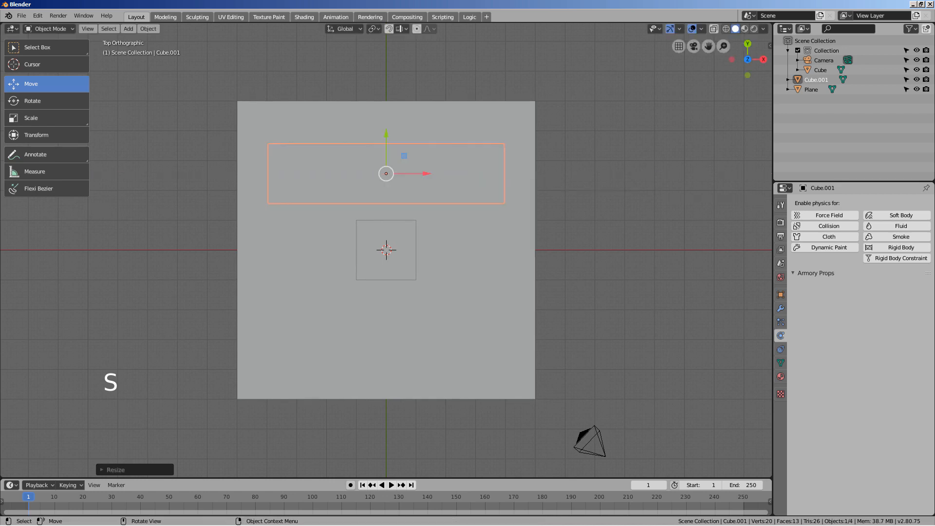
drag(386, 137, 385, 156)
middle_drag(385, 157, 434, 235)
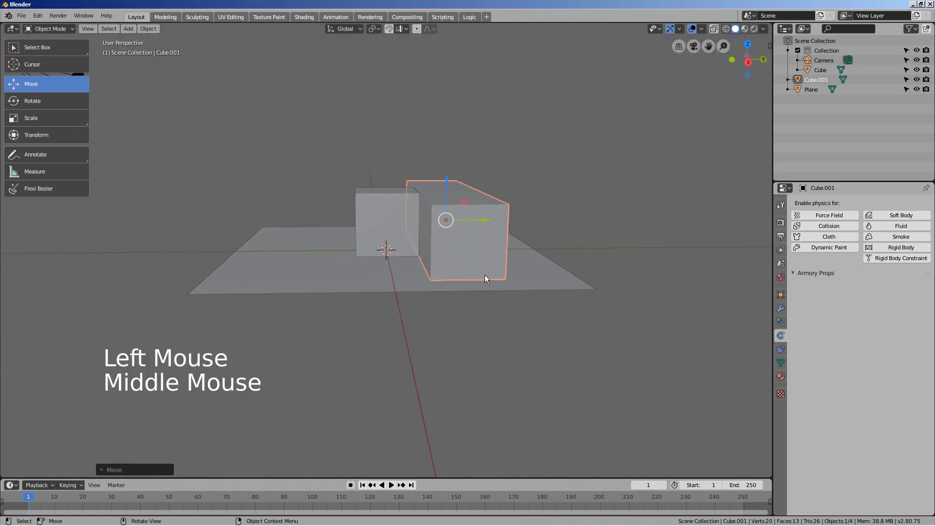
key(g)
key(z)
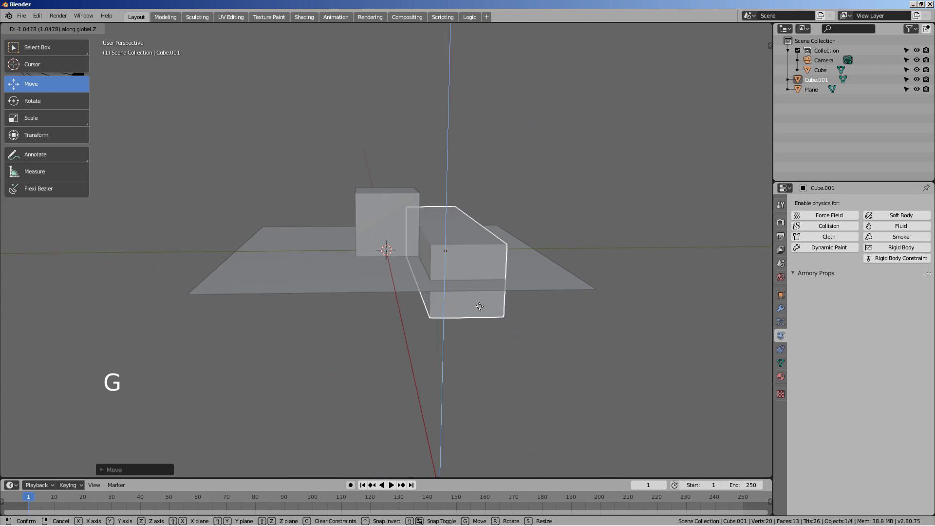
key(ctrl+z)
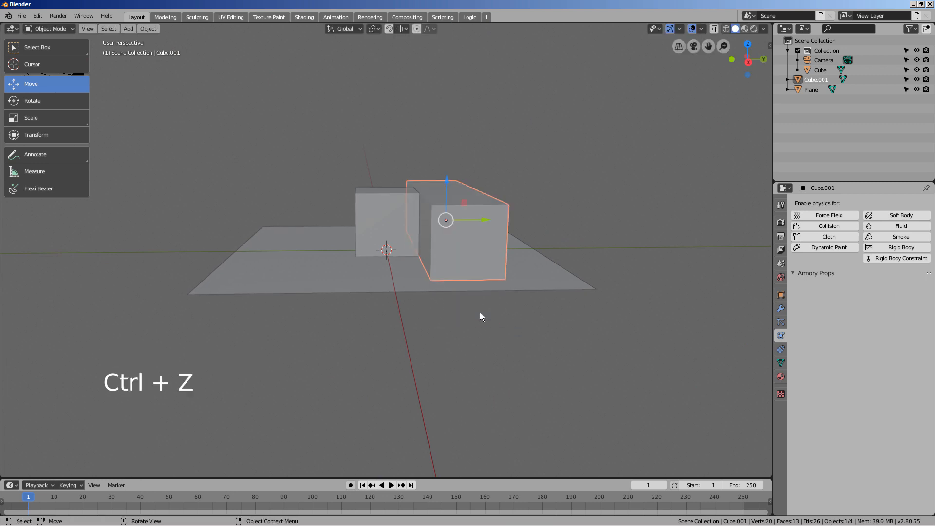
Lower the long block along Z until about half of it sits below the ground plane.
key(g)
key(z)
click(480, 317)
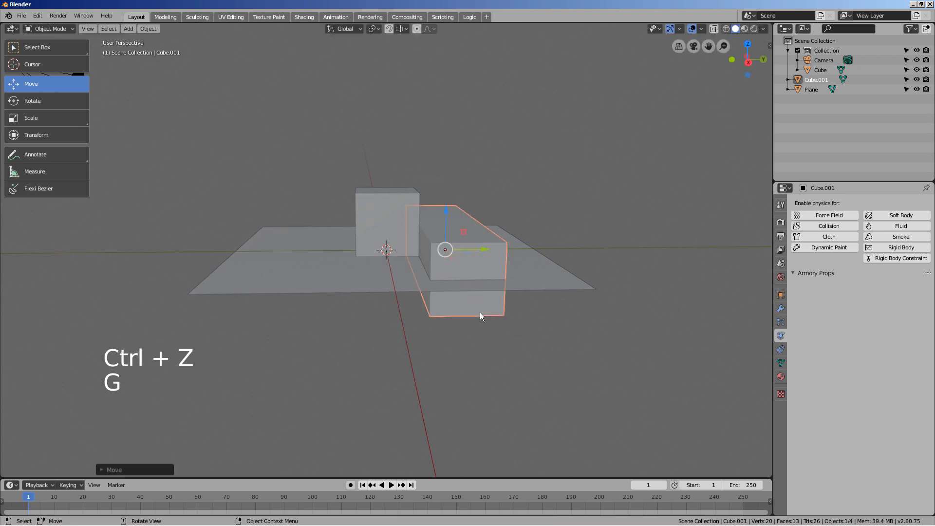
Select the original cube and create a logic node tree named jetpack in the Logic workspace.
click(393, 222)
middle_drag(394, 222, 463, 262)
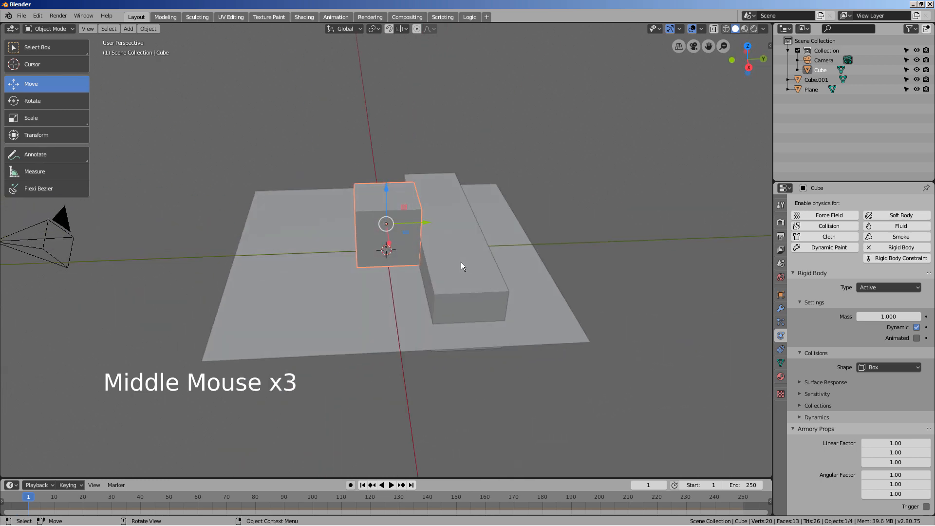
click(469, 17)
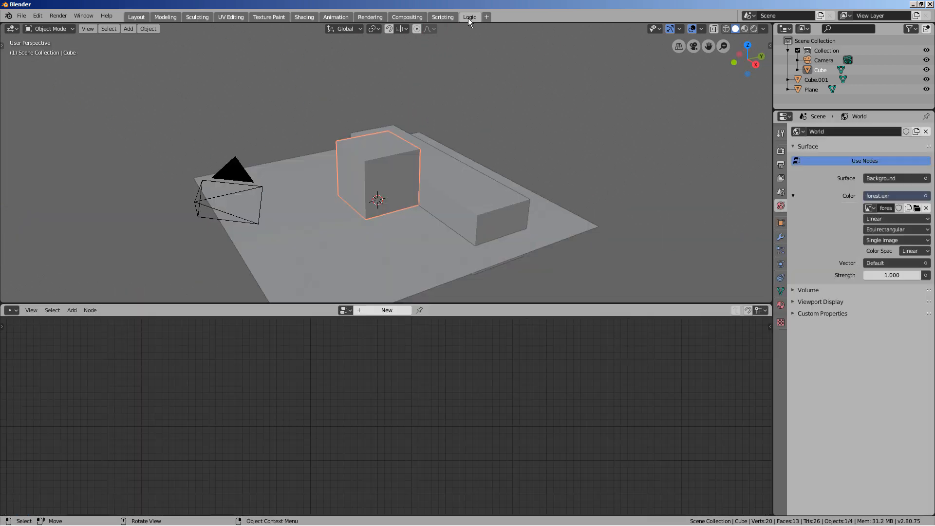
click(373, 314)
click(362, 311)
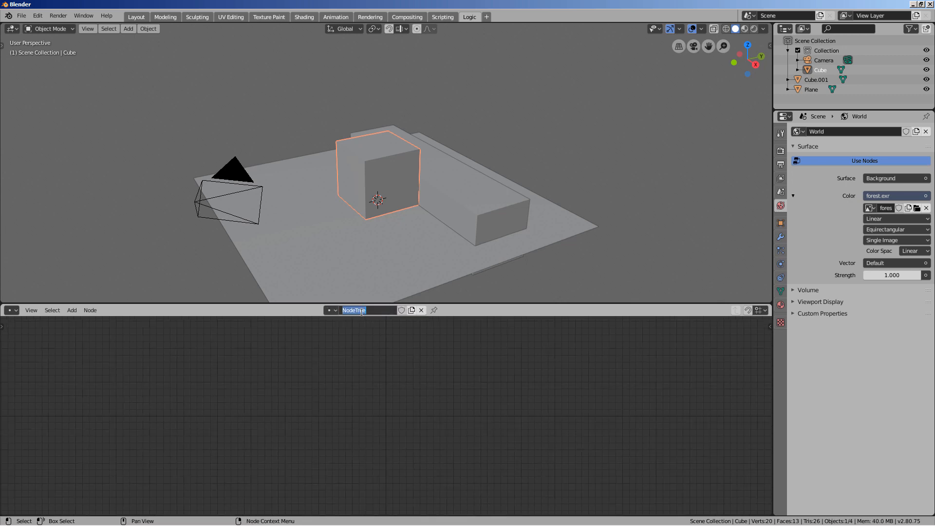
text(jetpack)
key(Return)
Add a Keyboard node to the jetpack node tree.
key(shift+a)
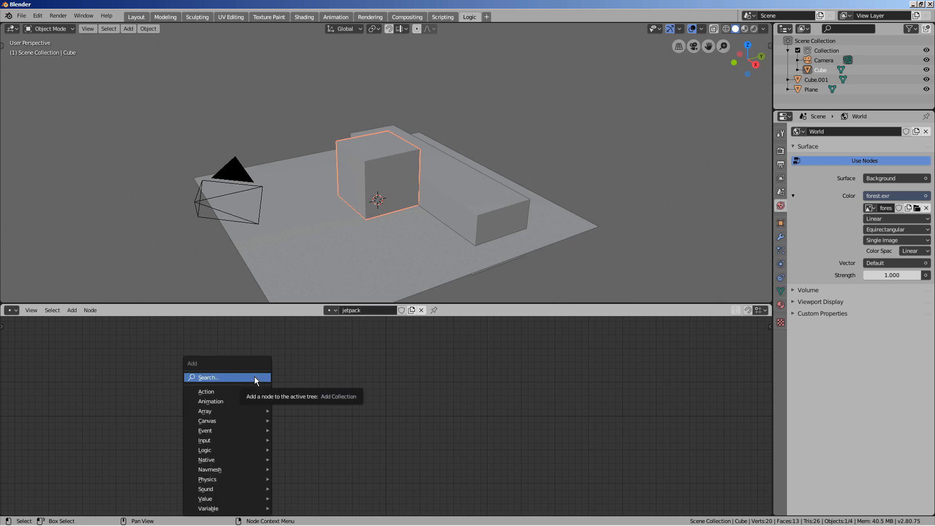
click(254, 375)
text(key)
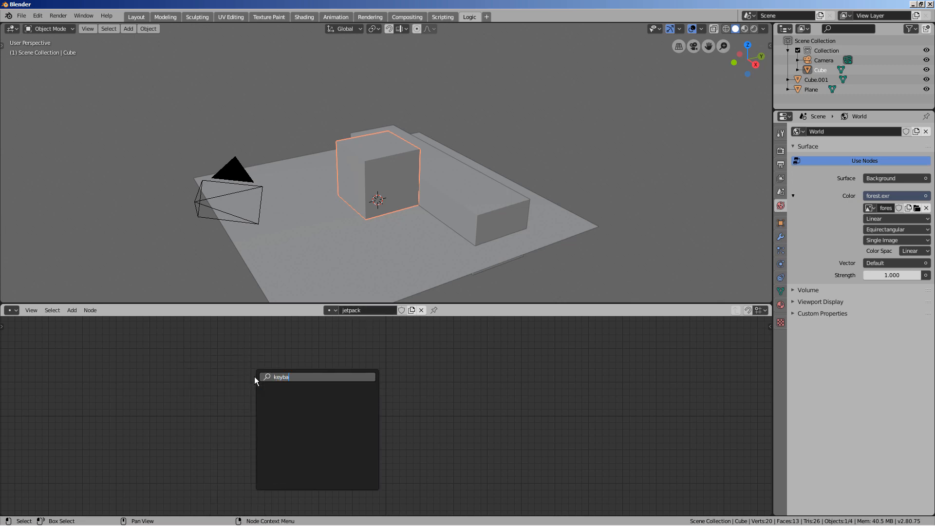
key(Down)
key(Return)
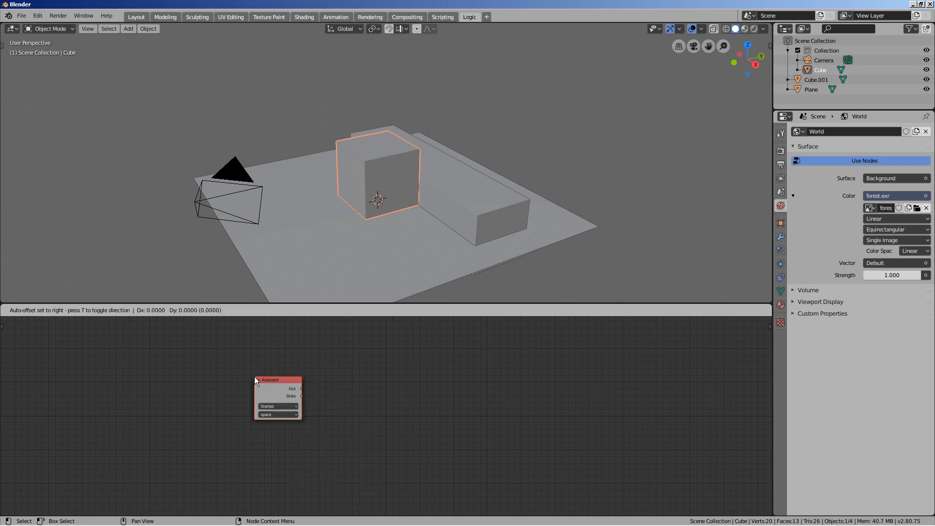
click(239, 333)
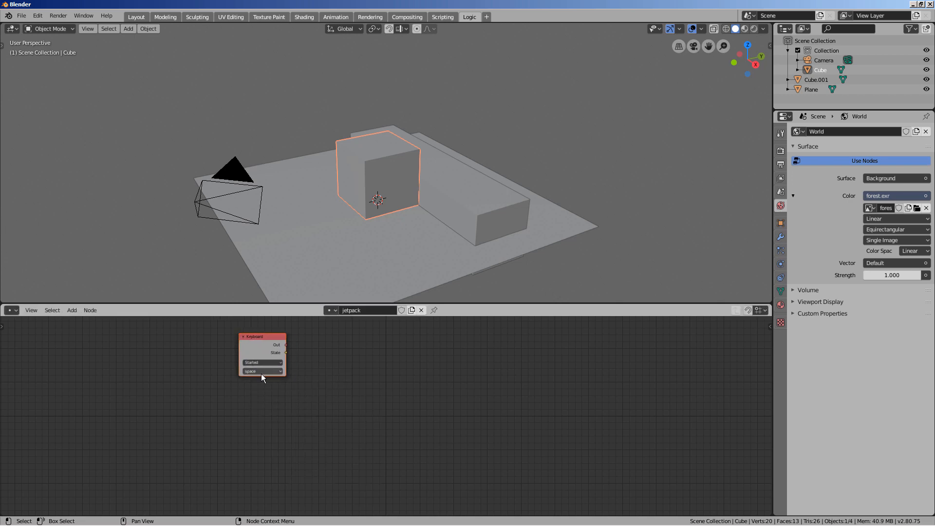
Set the Keyboard node to the Down state and the w key.
click(258, 361)
click(256, 370)
click(257, 371)
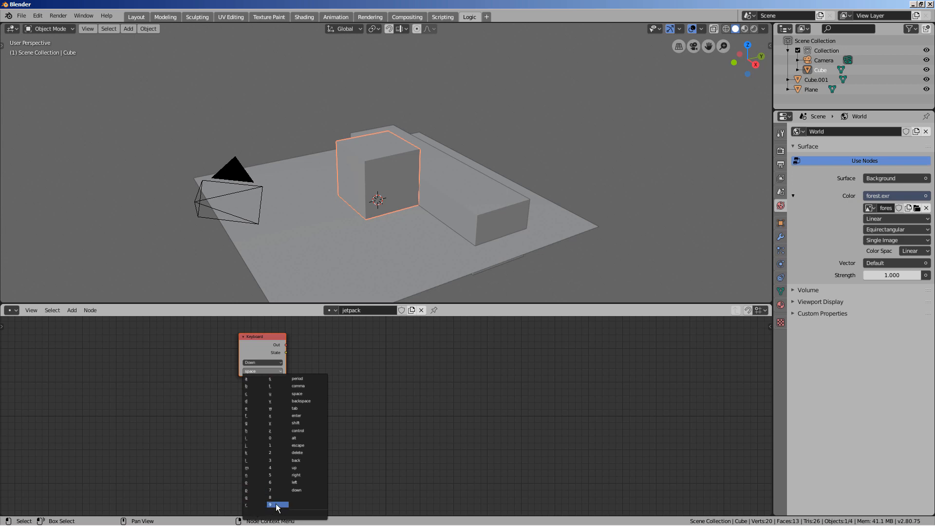
click(371, 439)
scroll(262, 367, up, 8)
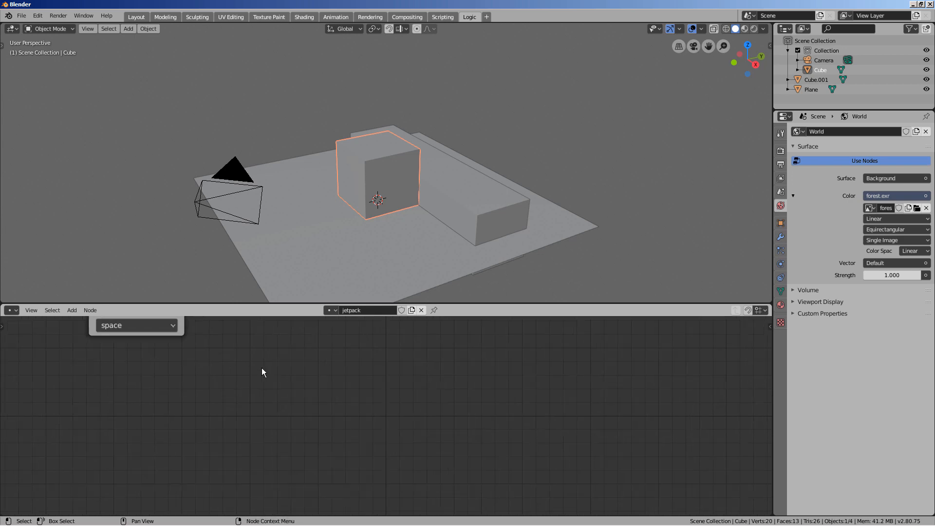
middle_drag(226, 379, 348, 471)
click(247, 414)
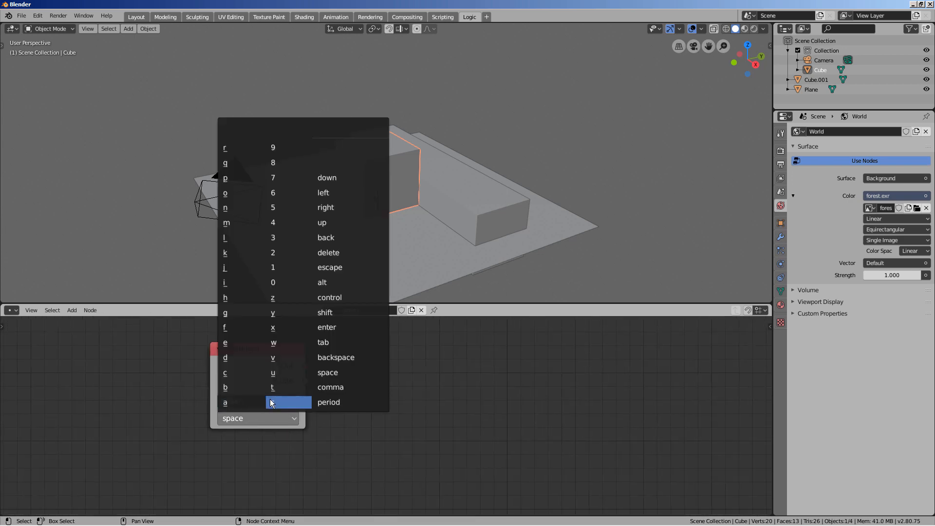
click(281, 340)
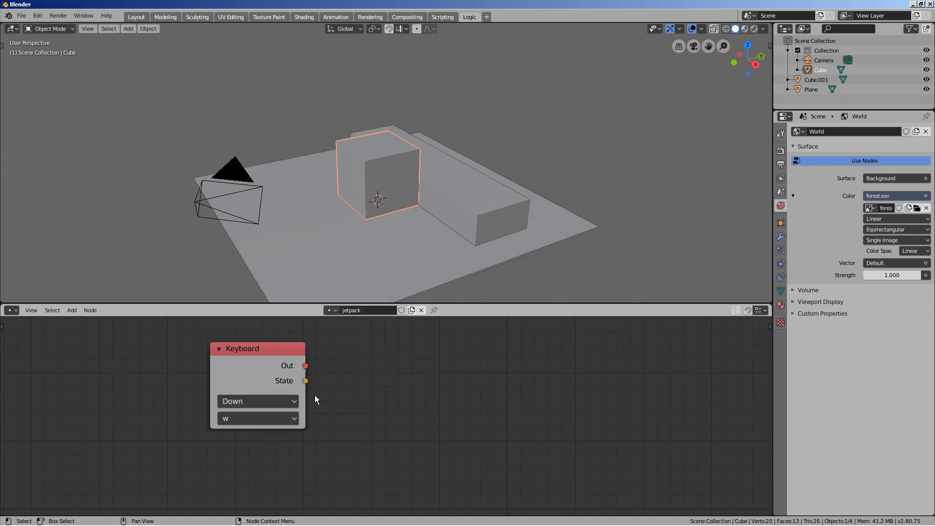
Add a Translate Object node beside the Keyboard node and link the Keyboard's Out to its In.
key(shift+a)
click(362, 373)
text(tran)
key(Down)
key(Down)
key(Return)
click(330, 338)
drag(305, 365, 331, 379)
Set the X value of the Translate Object node's vector to -0.05.
click(379, 409)
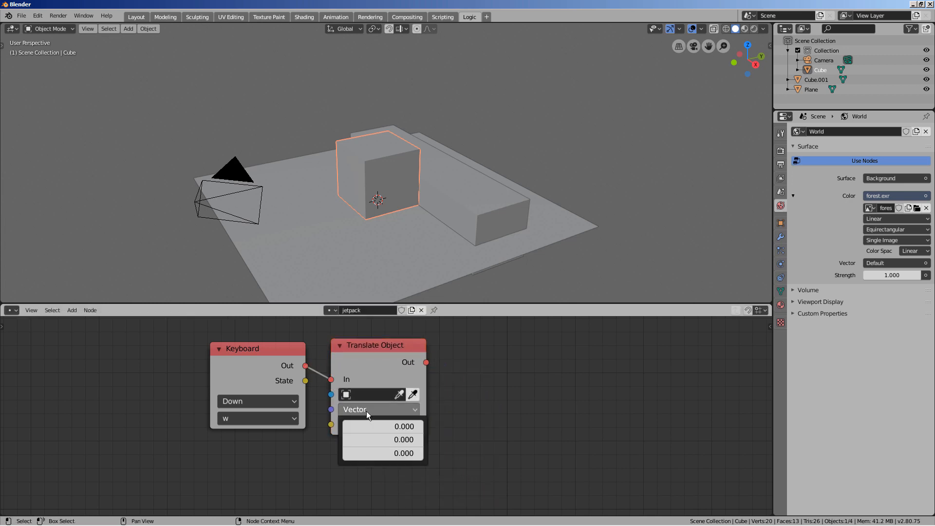
click(382, 427)
text(-0.05)
key(Return)
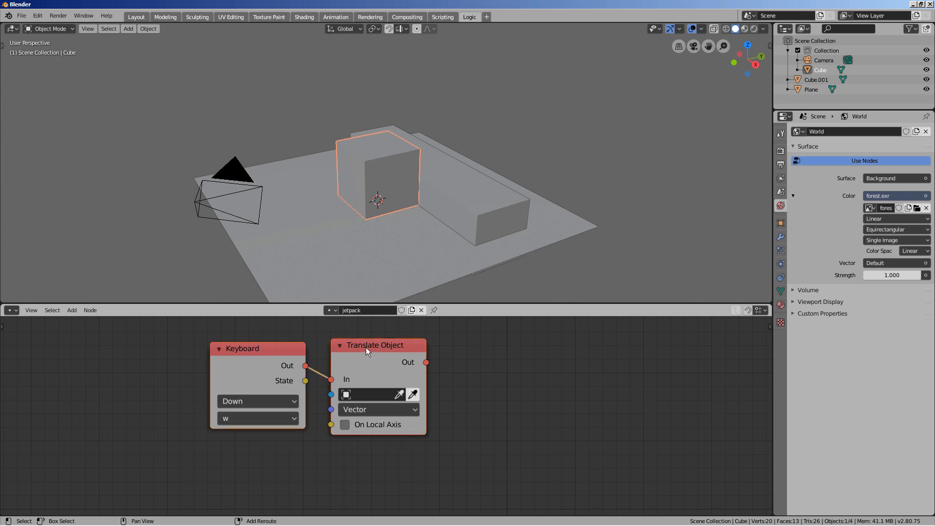
Duplicate the Keyboard and Translate Object pair beside the original and set the copy's key to s.
key(shift+d)
click(603, 353)
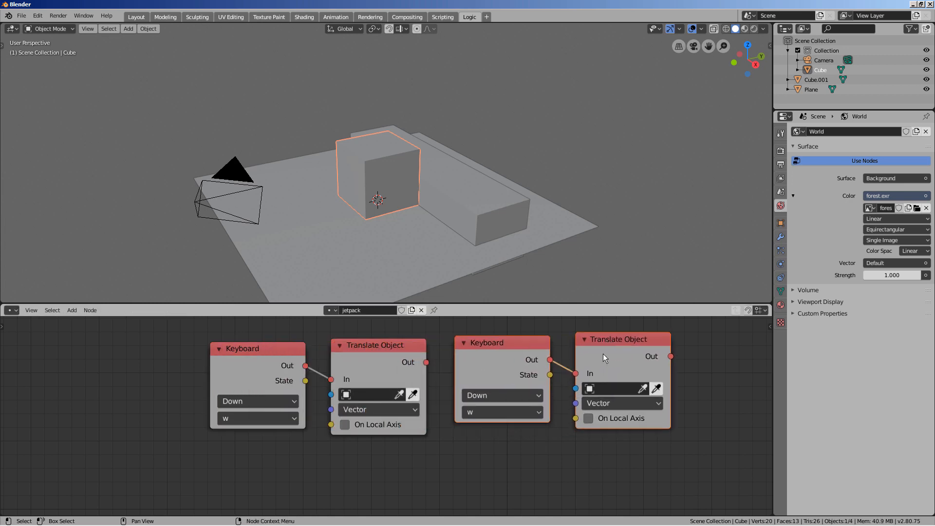
click(519, 412)
click(529, 394)
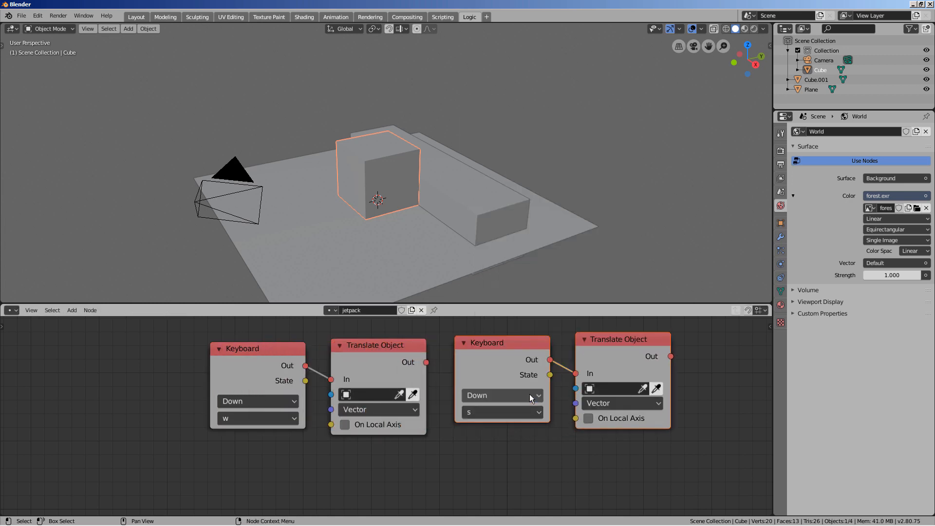
Set the X value of the s key's Translate Object vector to 0.05.
click(612, 404)
click(596, 420)
text(-0.05)
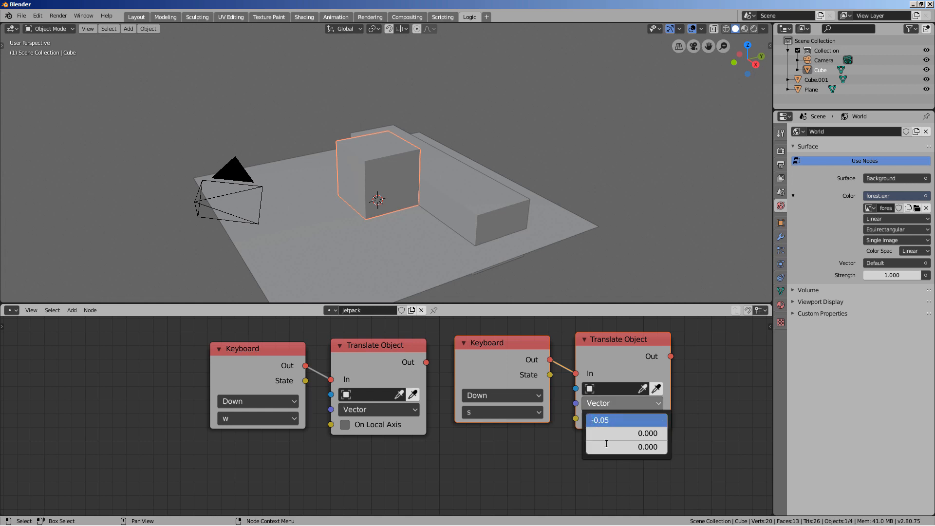
text(0.05)
key(Return)
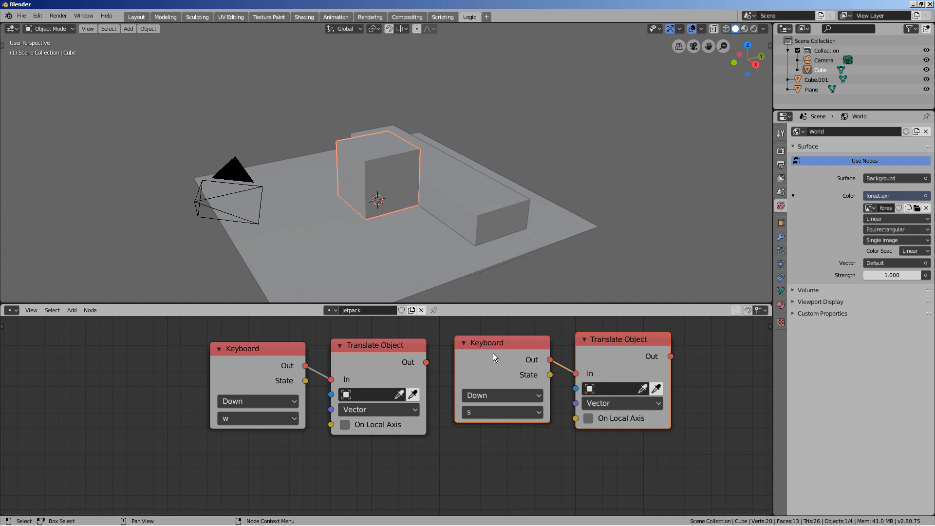
Duplicate both Keyboard and Translate Object pairs and place the copies below the originals.
drag(200, 327, 757, 392)
key(shift+d)
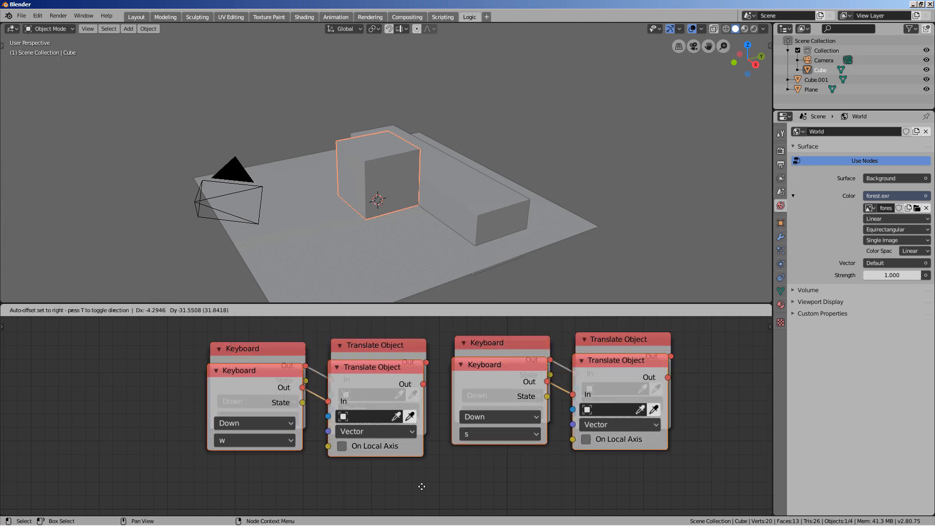
click(426, 343)
middle_drag(432, 410, 411, 375)
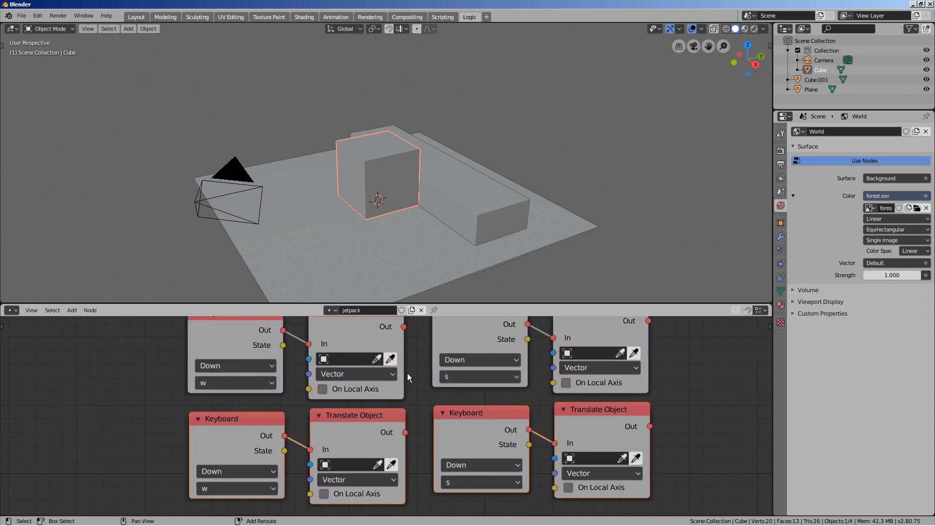
Set the keys of the two copied Keyboard nodes to a and d.
click(244, 486)
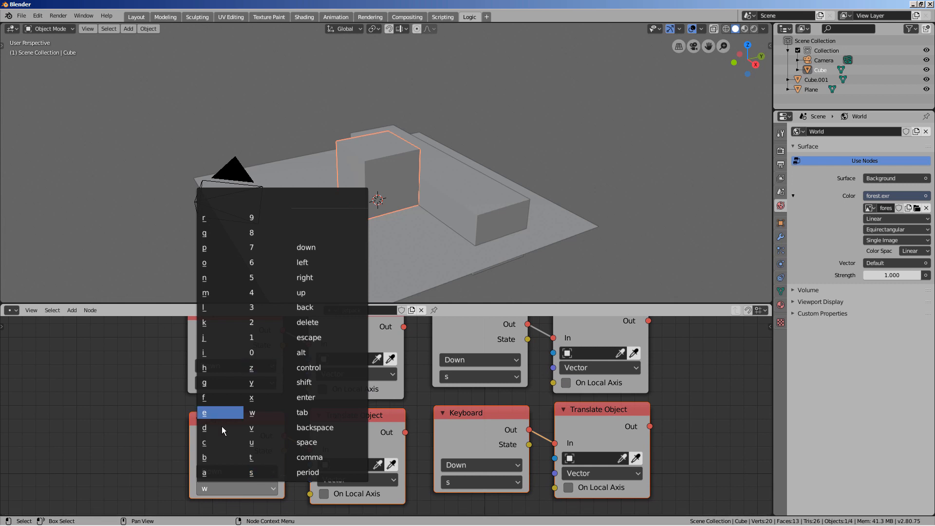
click(217, 472)
click(453, 483)
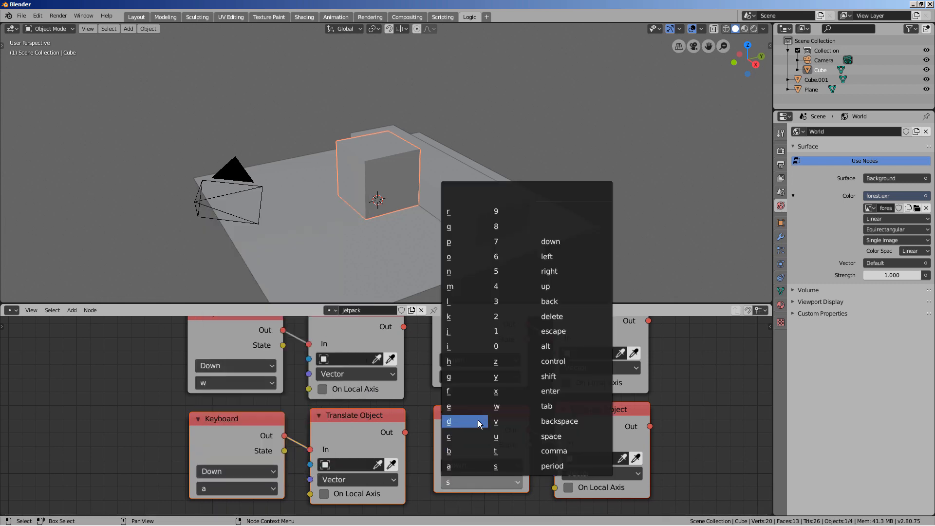
click(457, 420)
Move the -0.05 value from X to Y in the a key's Translate Object vector.
click(343, 464)
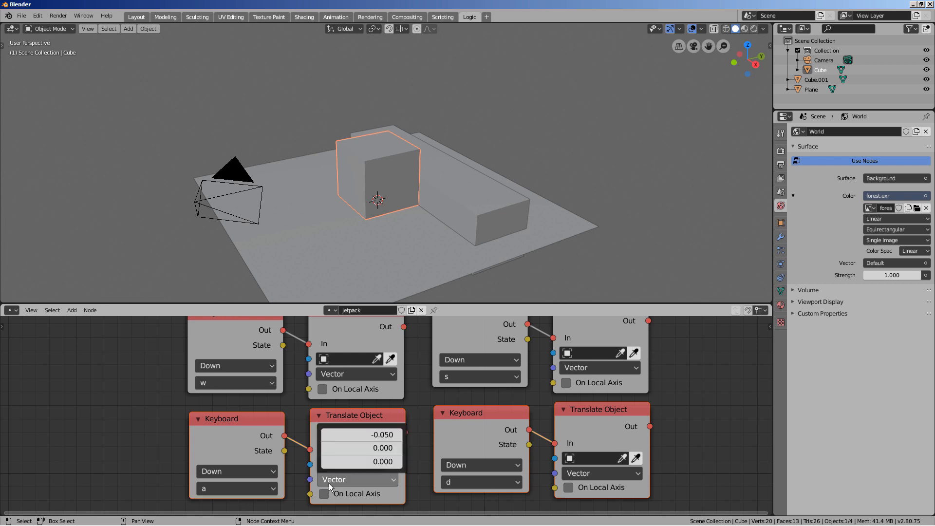
click(371, 435)
key(ctrl+x)
key(Return)
click(371, 448)
key(ctrl+v)
key(Return)
Move the 0.05 value from X to Y in the d key's Translate Object vector.
click(604, 473)
click(614, 430)
key(ctrl+x)
key(Return)
click(618, 441)
key(ctrl+v)
key(Return)
click(709, 417)
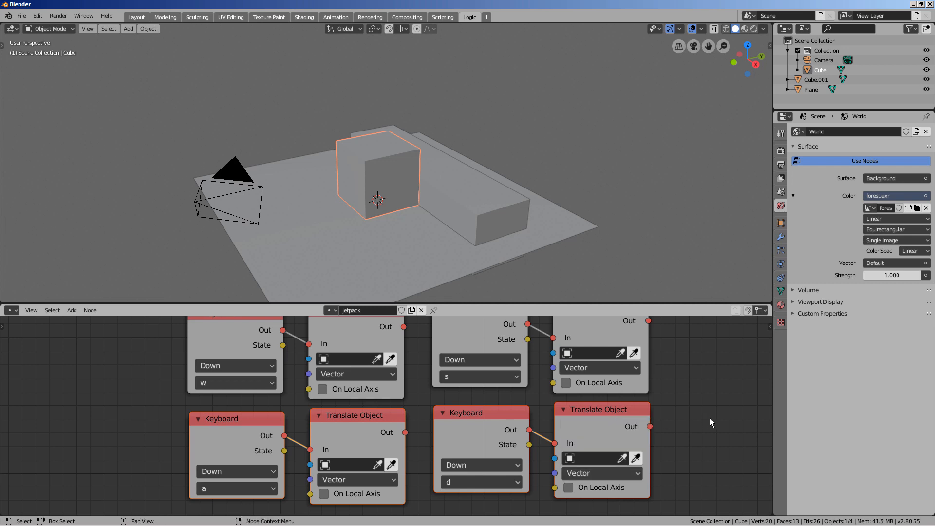
Save the Blender file as jetpack in the C:\Armory3D\mine folder.
key(ctrl+s)
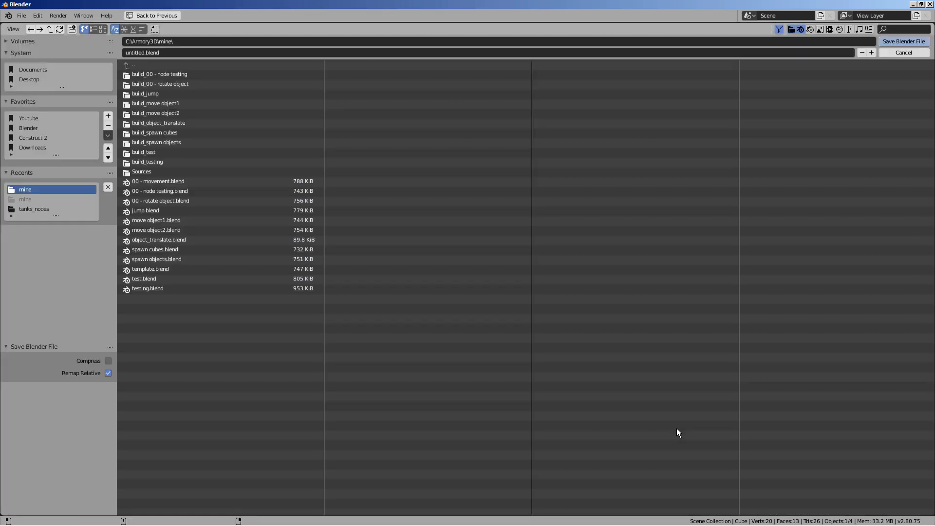
click(167, 53)
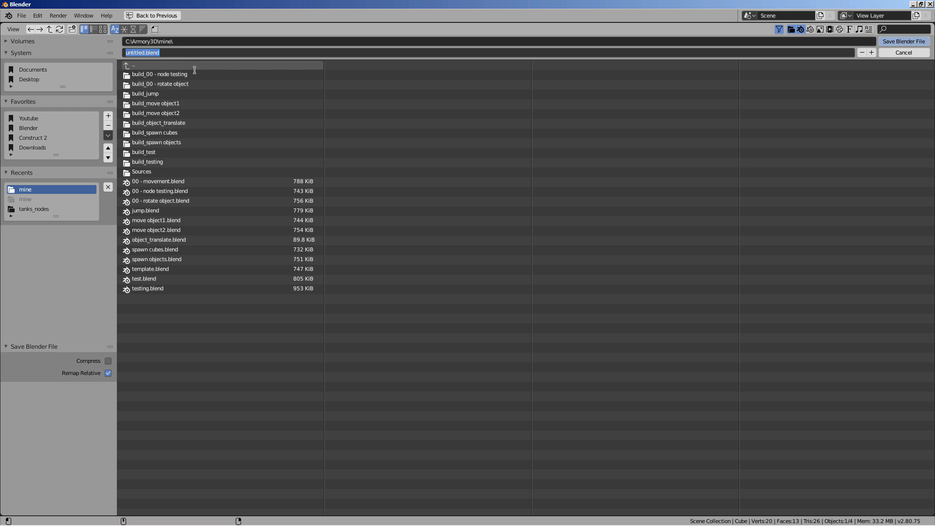
text(jetpack)
key(Return)
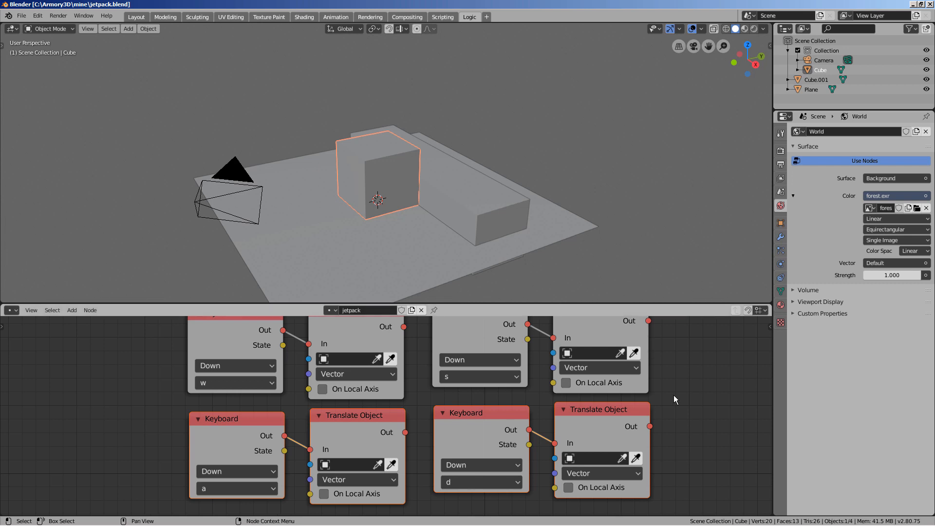
Play the scene in the Armory Player, check the cube in the game window and close it.
click(781, 151)
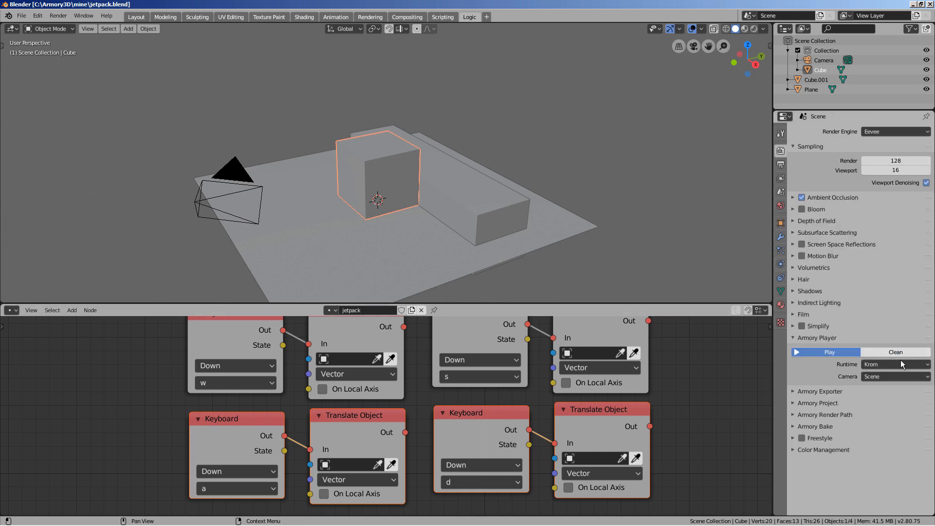
key(F5)
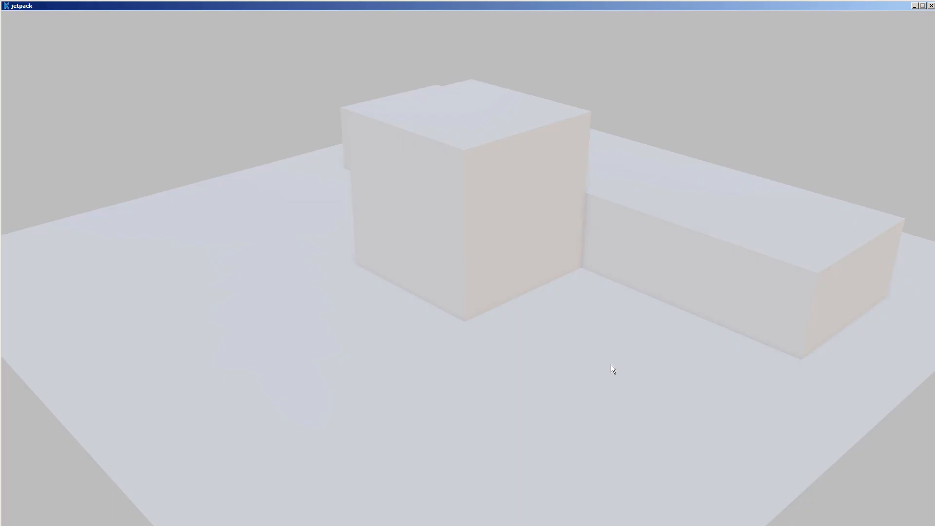
click(930, 6)
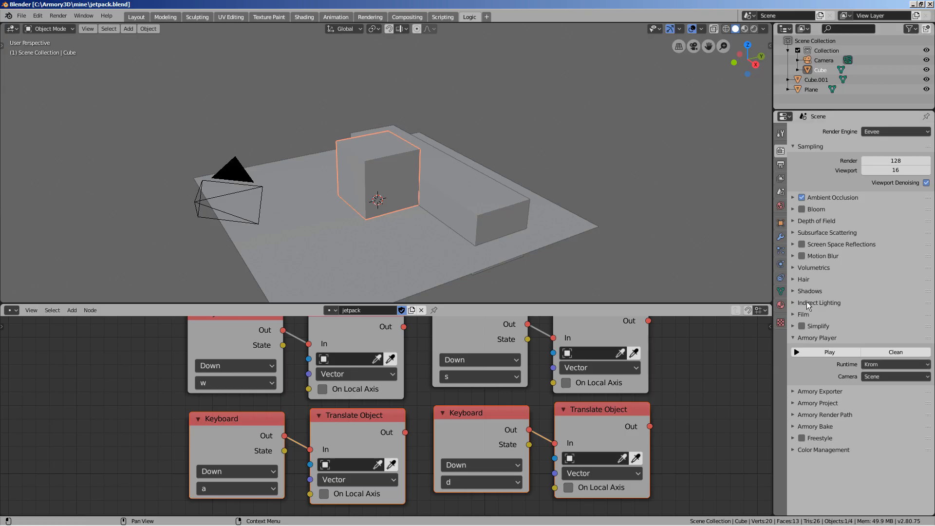
Add a Nodes trait to the cube's Armory Traits and assign the jetpack node tree to it.
click(780, 222)
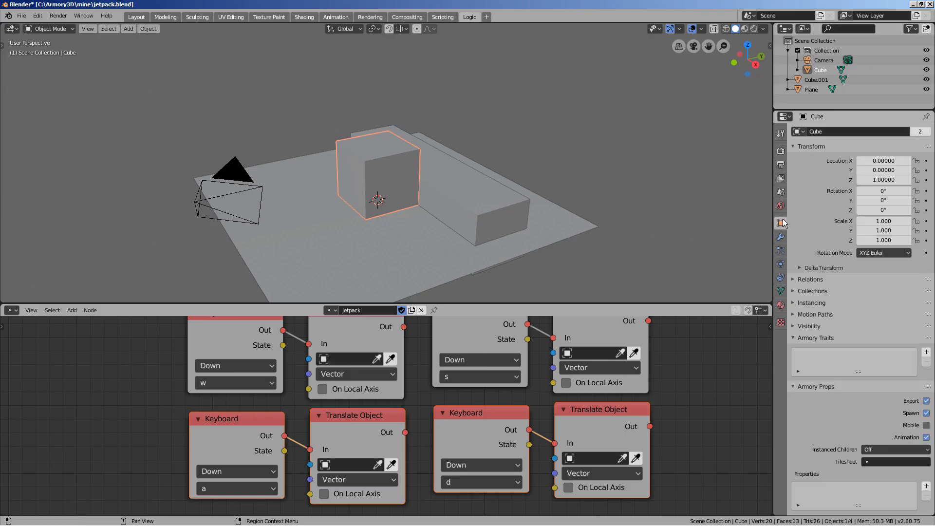
click(926, 352)
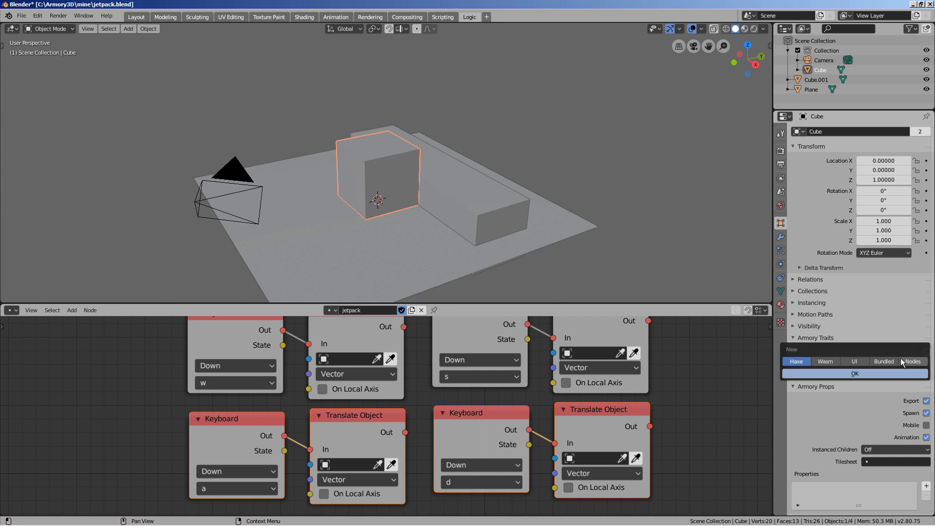
click(901, 370)
click(897, 386)
click(874, 404)
Save the file, play the scene to test the cube's keyboard movement, and close the game window.
click(780, 151)
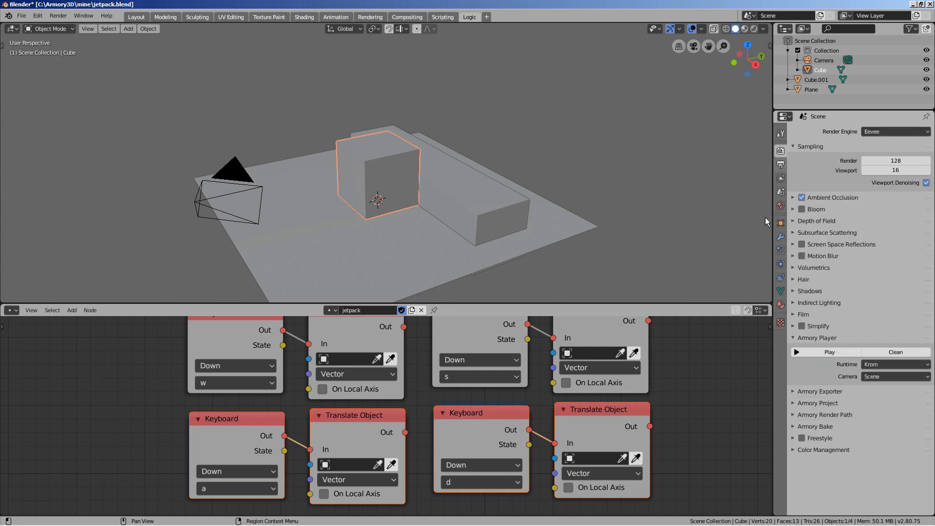
key(ctrl+s)
click(827, 352)
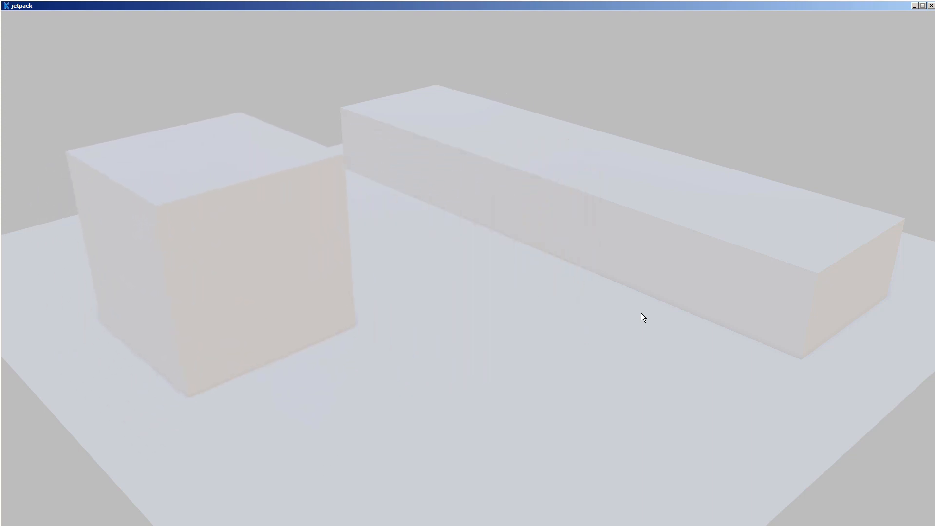
key(a)
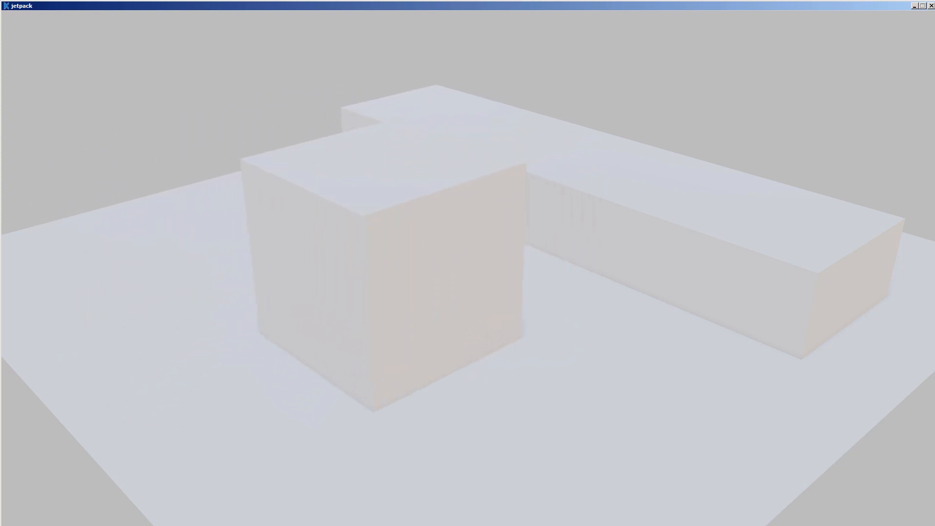
click(931, 6)
View the scene along the length of the long block and set the Armory Player camera to Viewport.
middle_drag(546, 244, 571, 260)
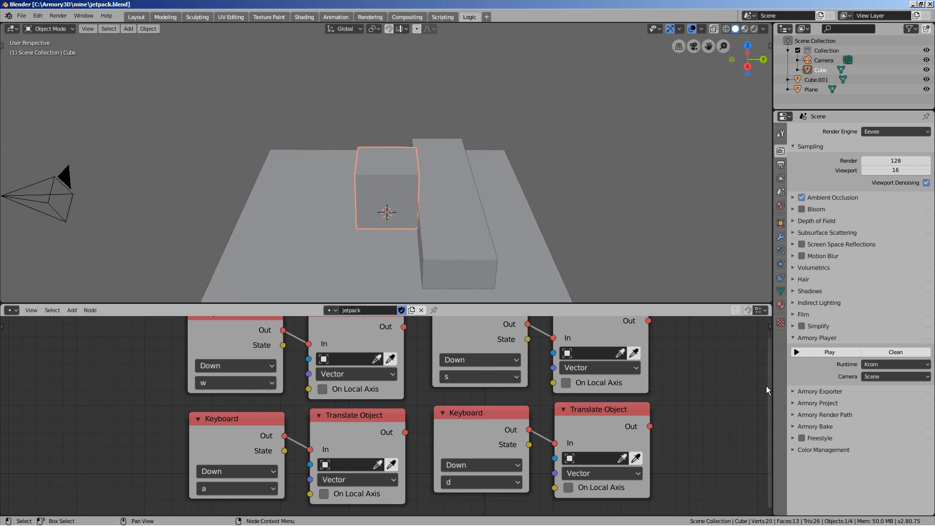
click(883, 378)
click(890, 395)
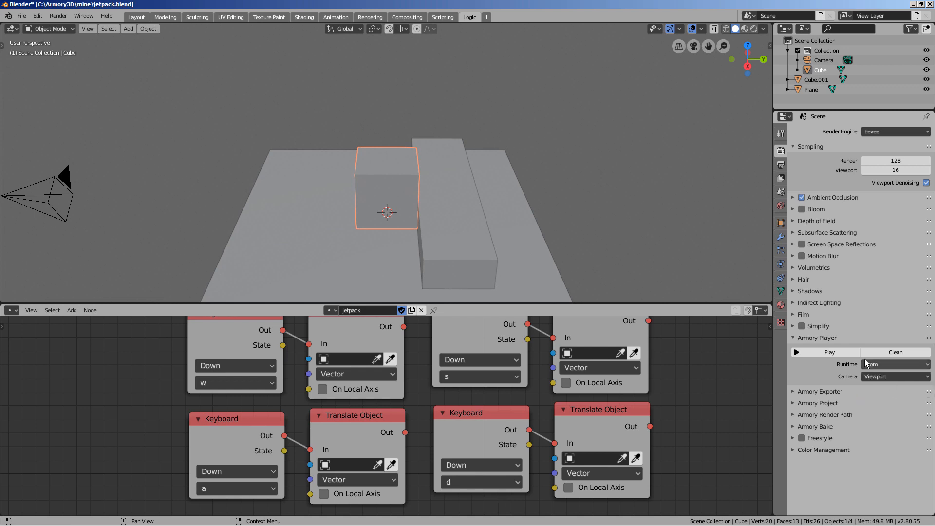
Play the scene from the viewport camera, test the cube's a and d movement against the long block, and close it.
click(846, 354)
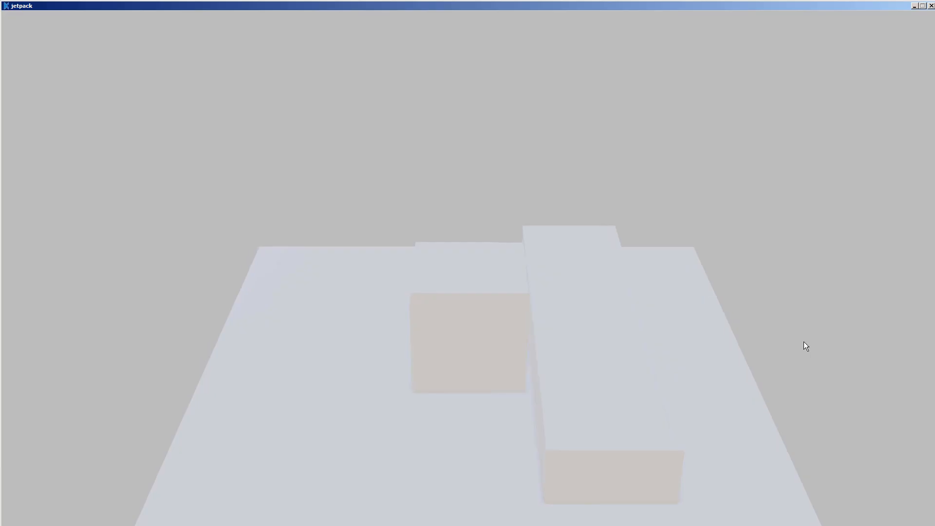
key(a)
key(d)
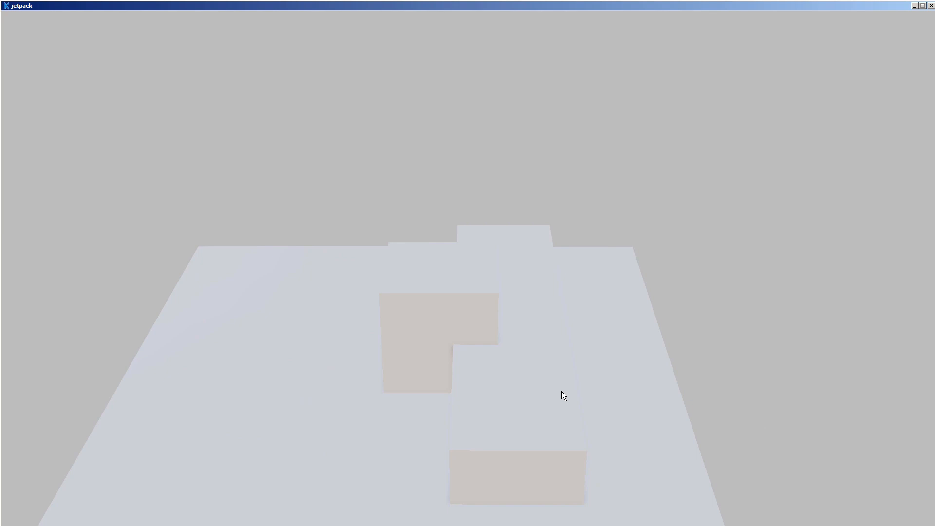
click(931, 6)
Give the long block rigid body physics with a Box collision shape and Dynamic turned off.
click(471, 251)
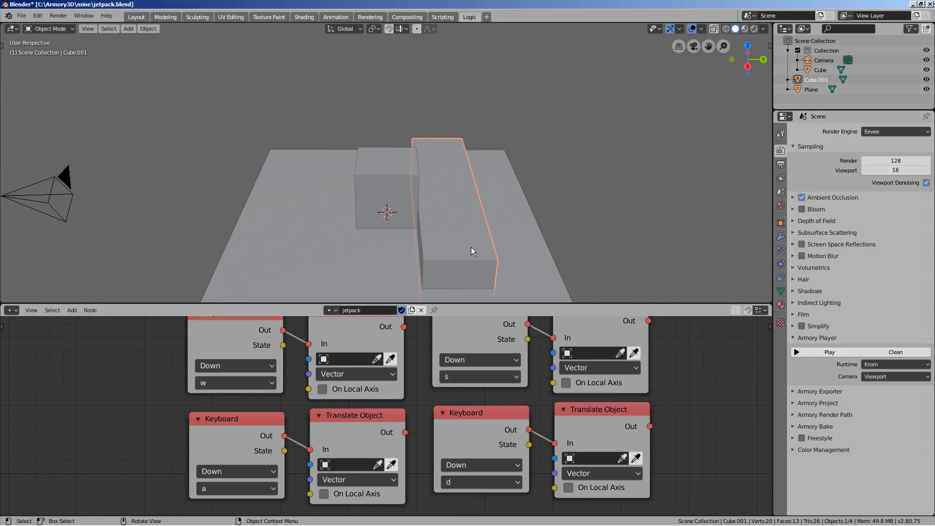
click(781, 278)
click(781, 263)
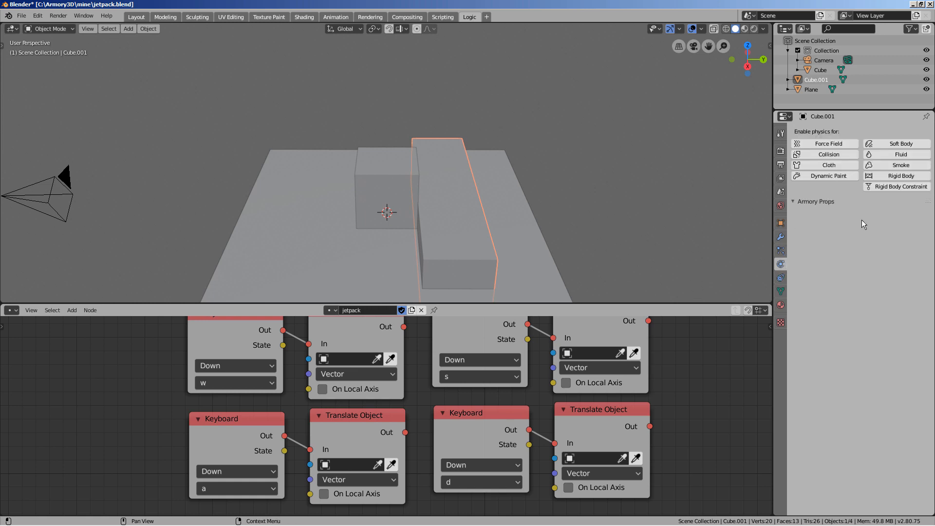
click(901, 176)
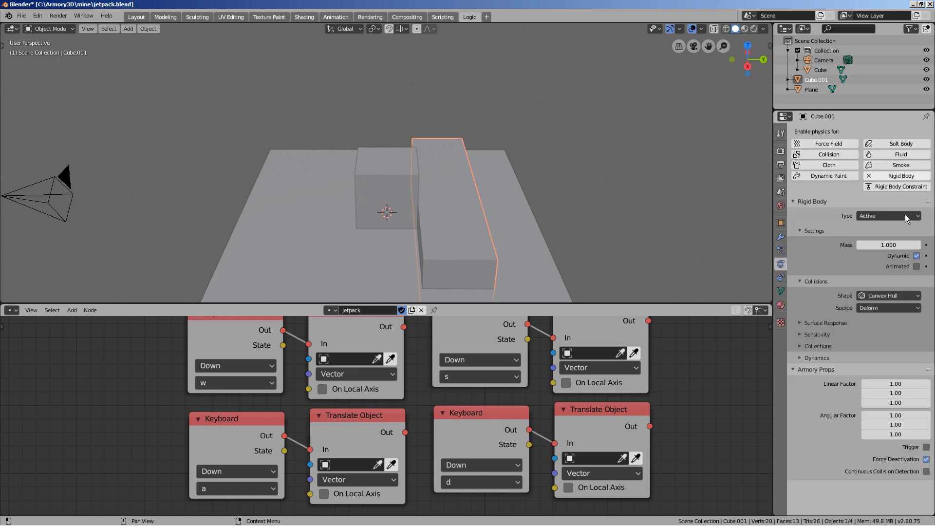
click(889, 296)
click(881, 304)
click(916, 256)
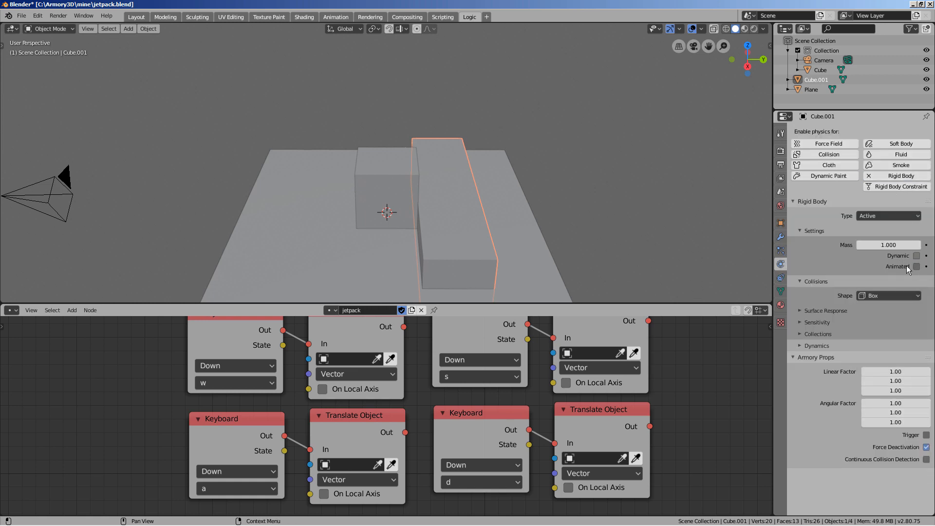
click(703, 96)
Save the file, play the scene to test collision between cube and long block with a and d, and close it.
key(ctrl+s)
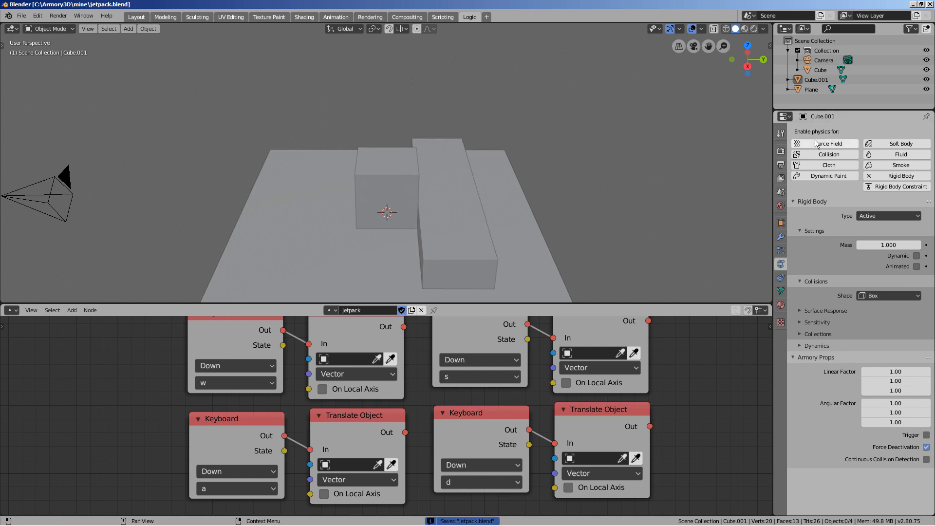
click(780, 150)
click(824, 353)
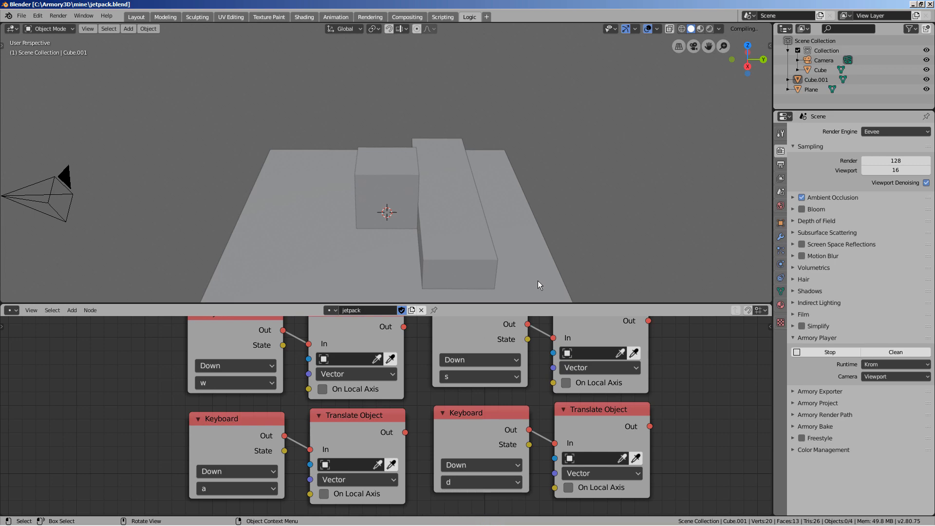
key(a)
key(d)
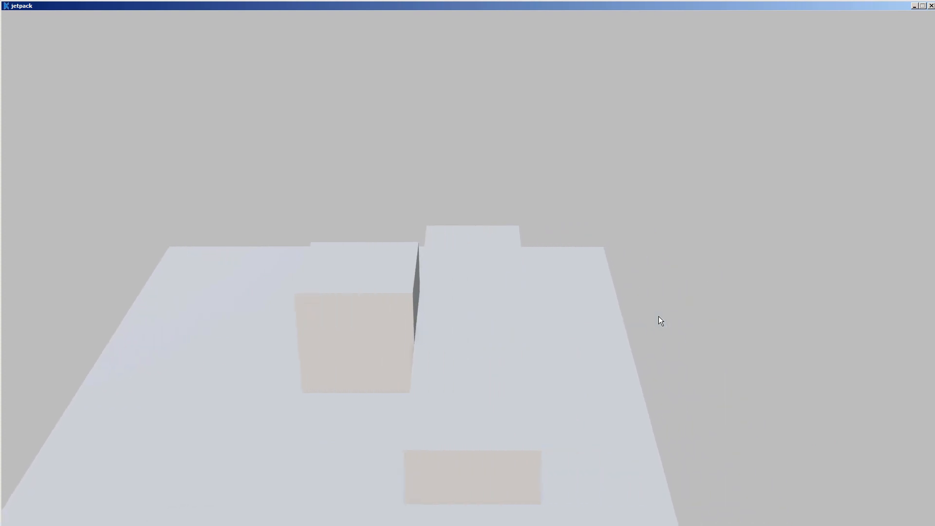
key(a)
key(d)
key(d)
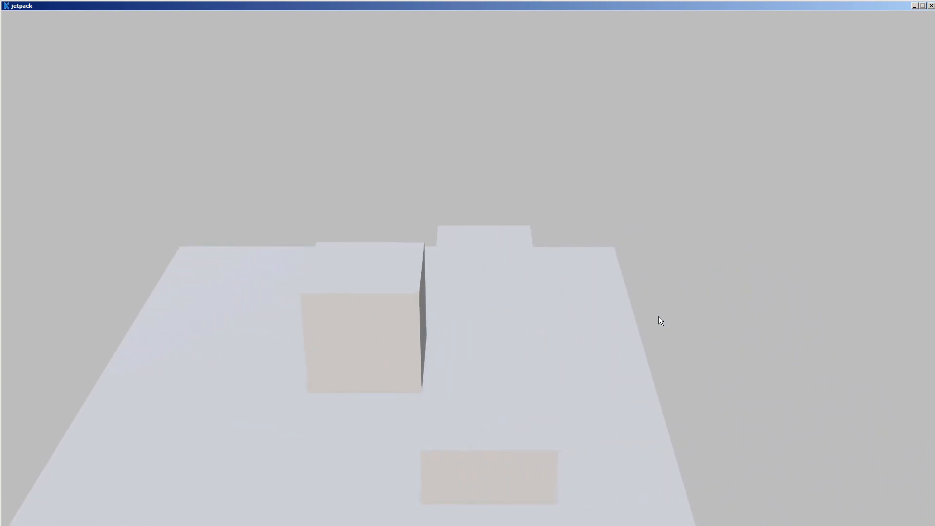
key(a)
key(d)
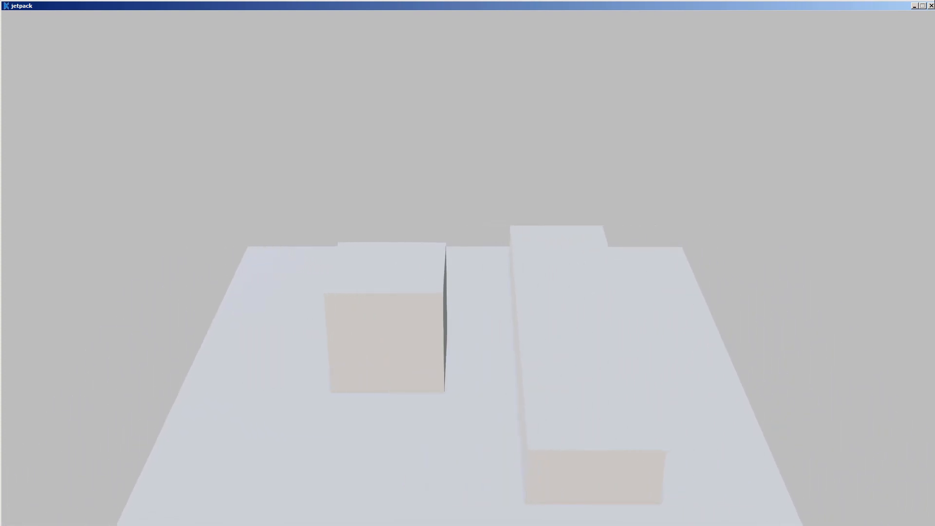
click(931, 6)
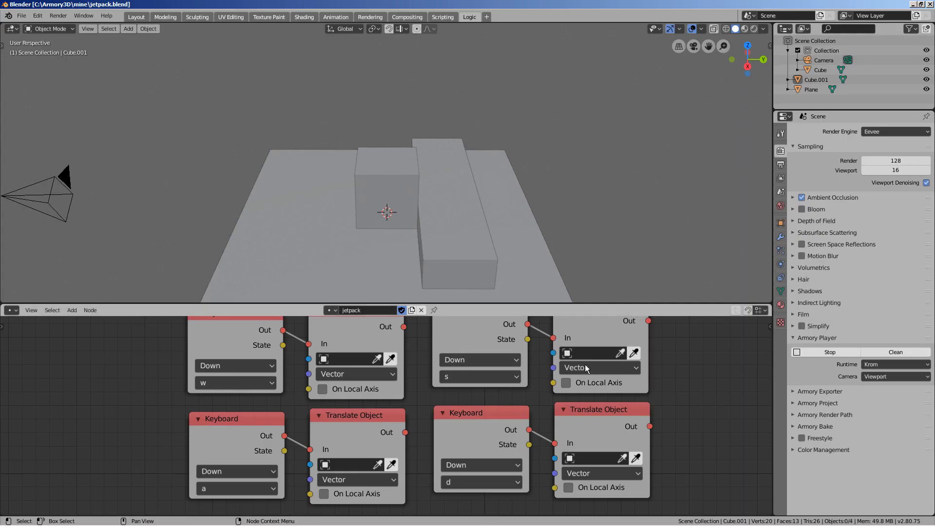
Duplicate the w Keyboard node into the empty area beside the movement nodes and set its key to space.
scroll(580, 378, down, 1)
middle_drag(118, 414, 474, 415)
key(shift+a)
mouse_move(196, 393)
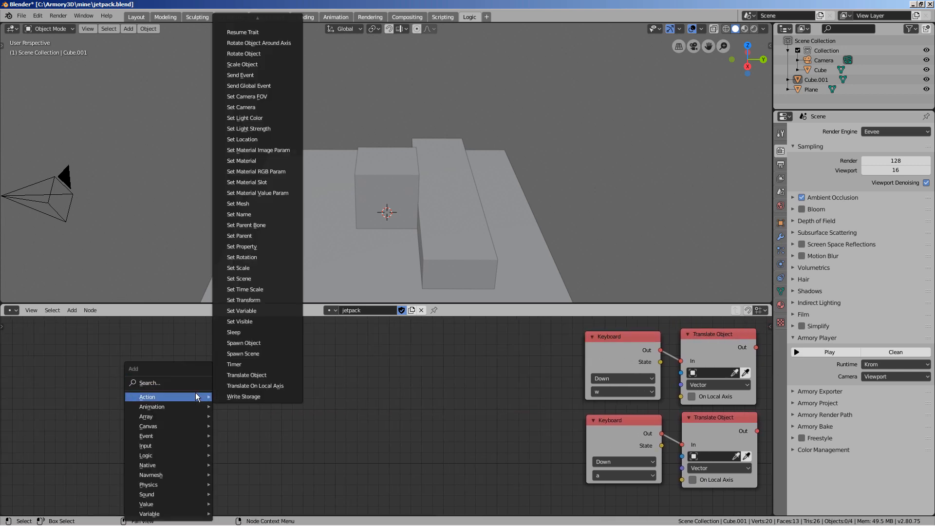
click(604, 336)
key(shift+d)
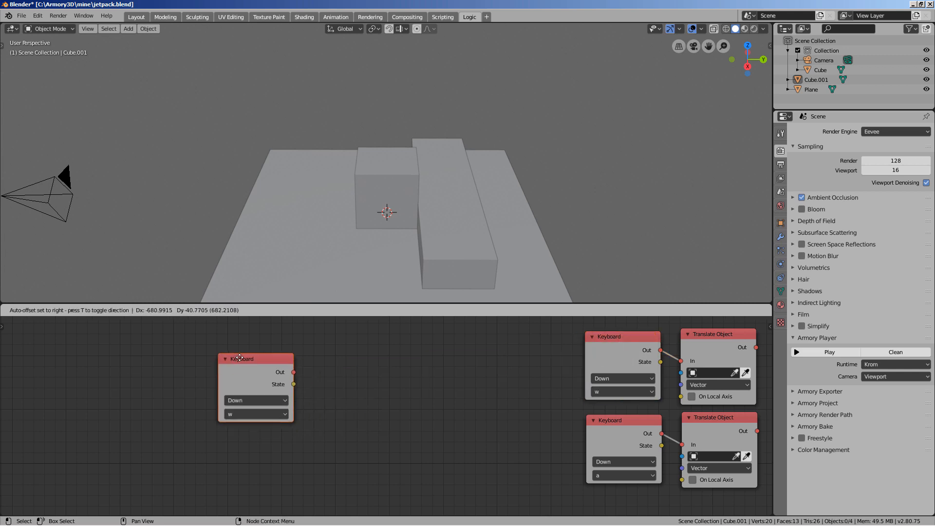
click(225, 338)
click(254, 403)
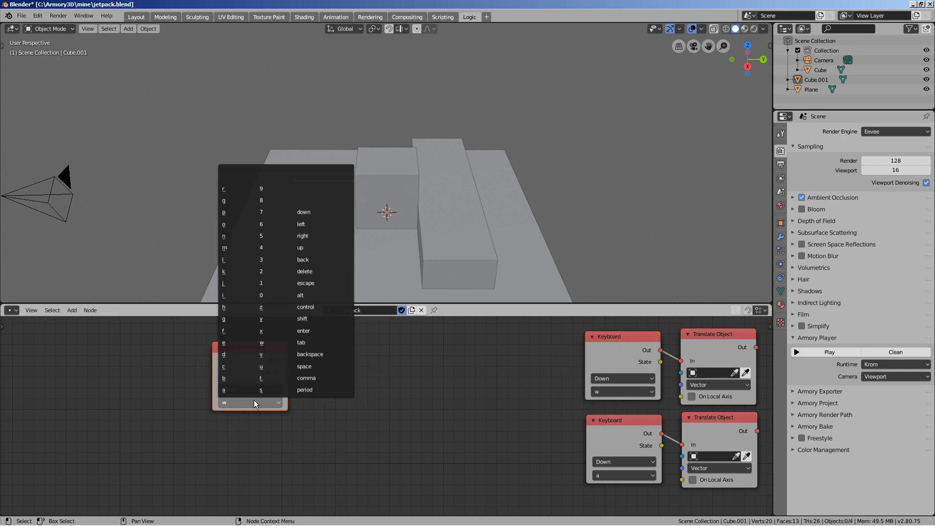
click(314, 367)
drag(247, 351, 242, 343)
click(238, 334)
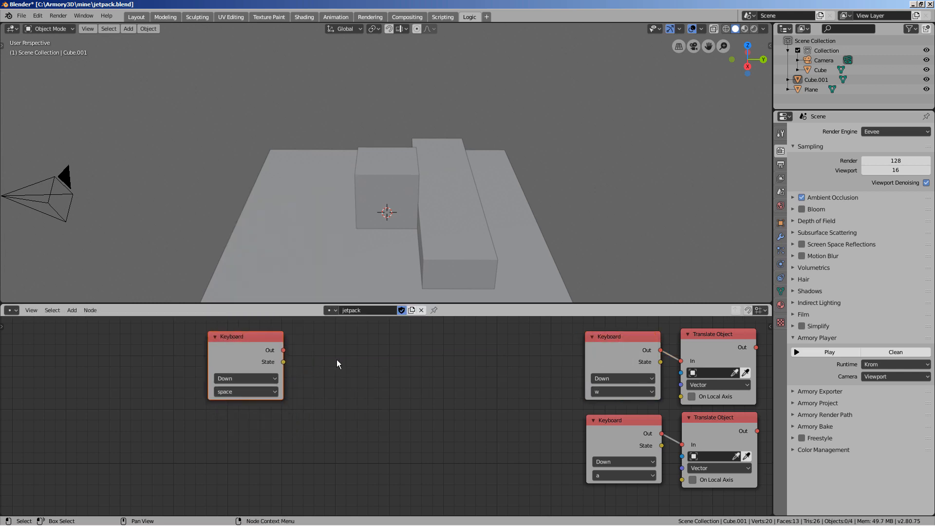
Add an Apply Impulse node beside the space Keyboard node and connect the Keyboard's Out to its In.
key(shift+a)
click(337, 359)
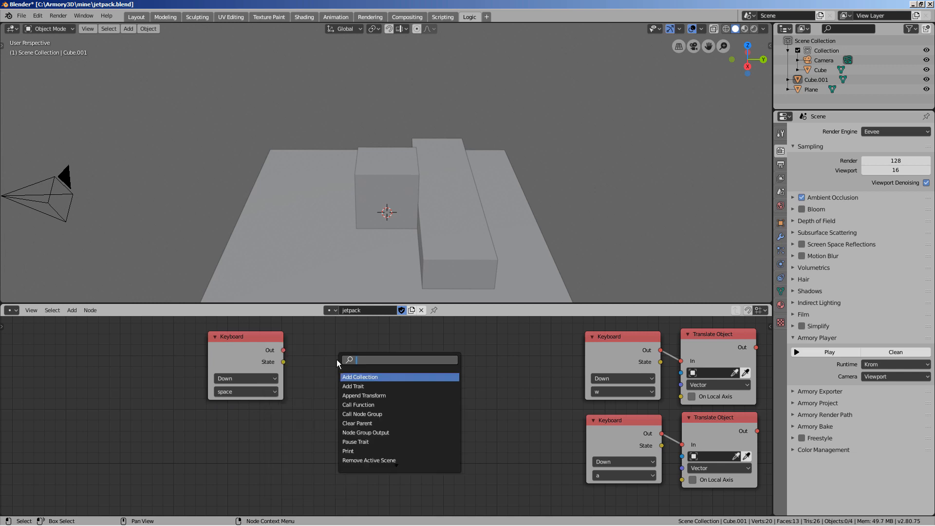
text(apply)
key(Down)
key(Down)
key(Down)
key(Return)
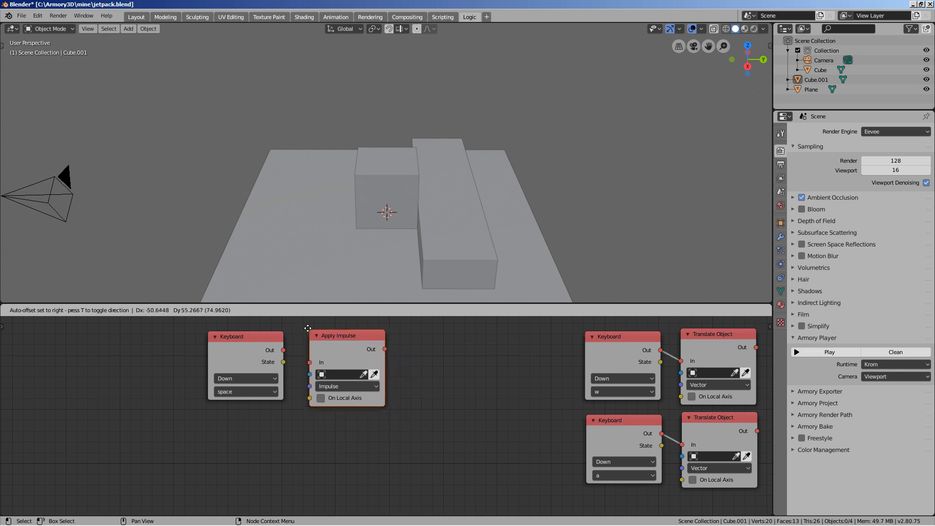
click(305, 323)
drag(283, 350, 308, 361)
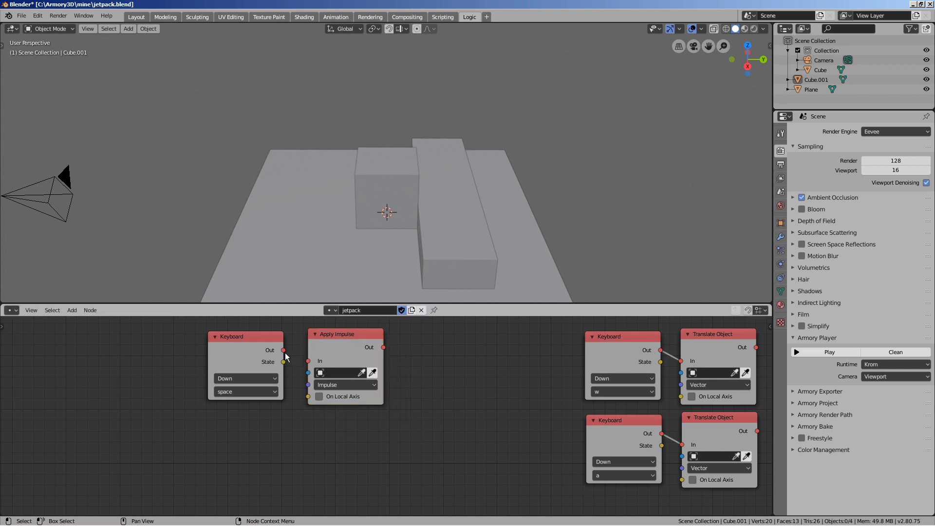
Set the Z value of the Apply Impulse node's Impulse vector to 1.
click(344, 388)
click(356, 419)
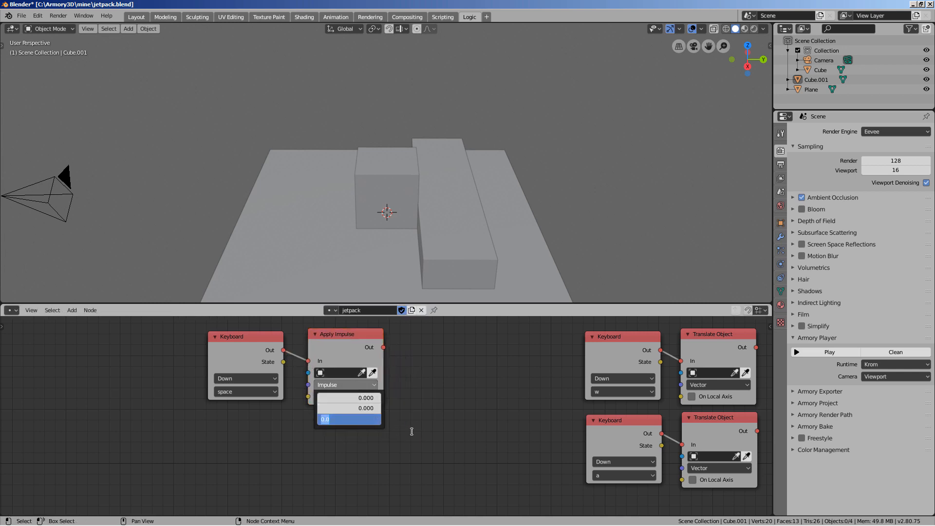
text(1)
key(Return)
Save the file, play the scene to test moving the cube left and right beside the long block, and close it.
key(ctrl+s)
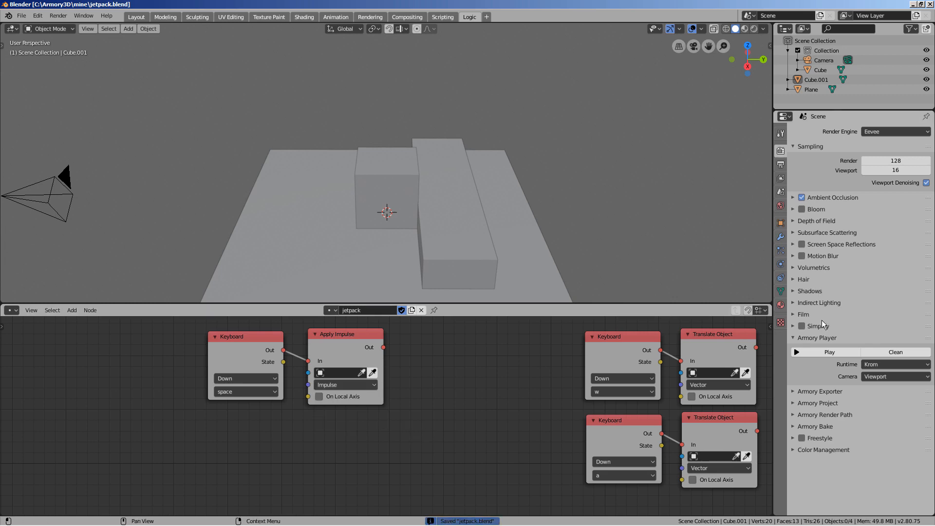
click(811, 351)
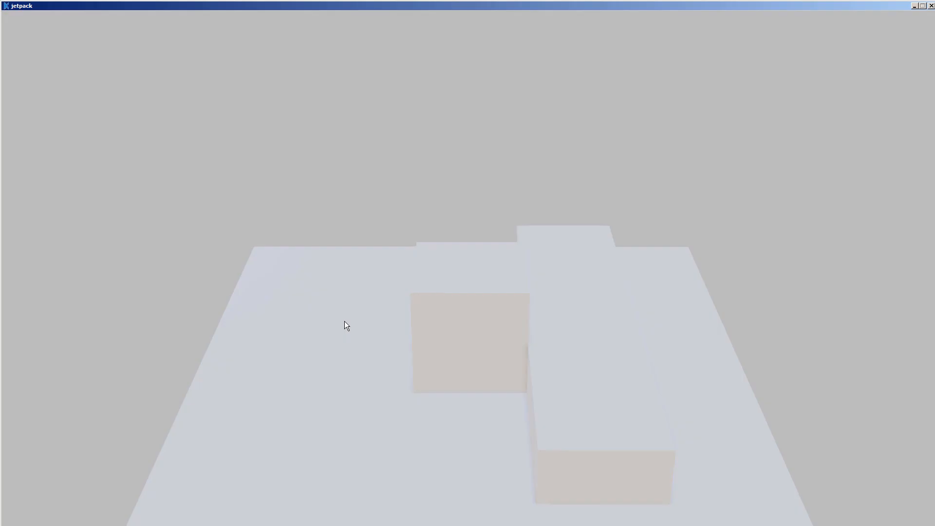
key(a)
key(d)
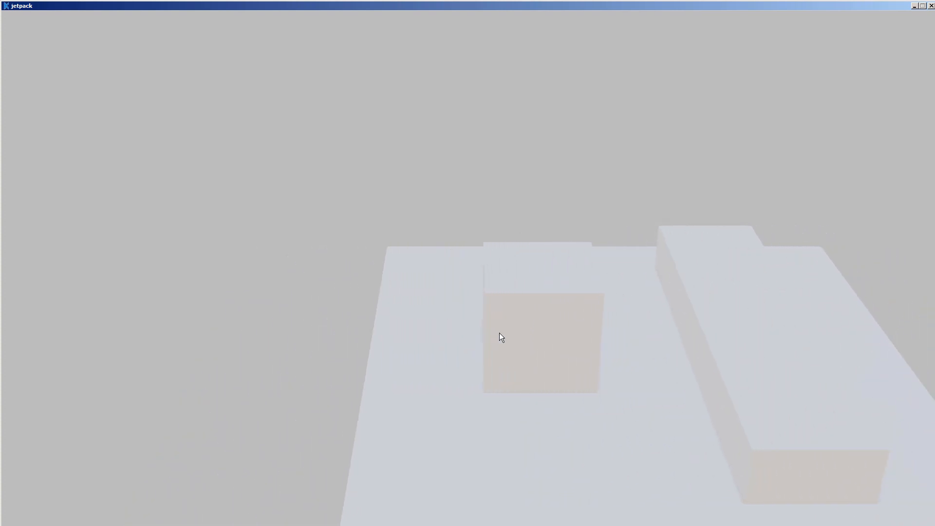
key(a)
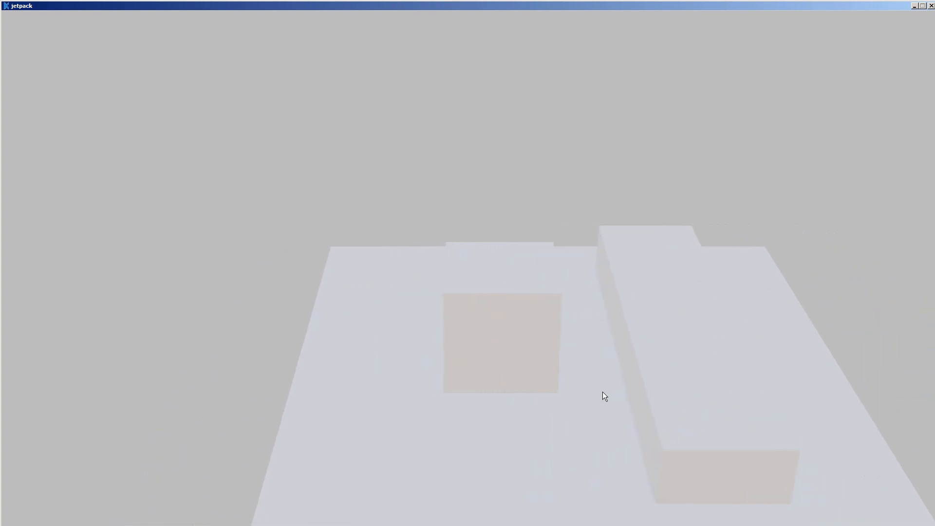
click(931, 6)
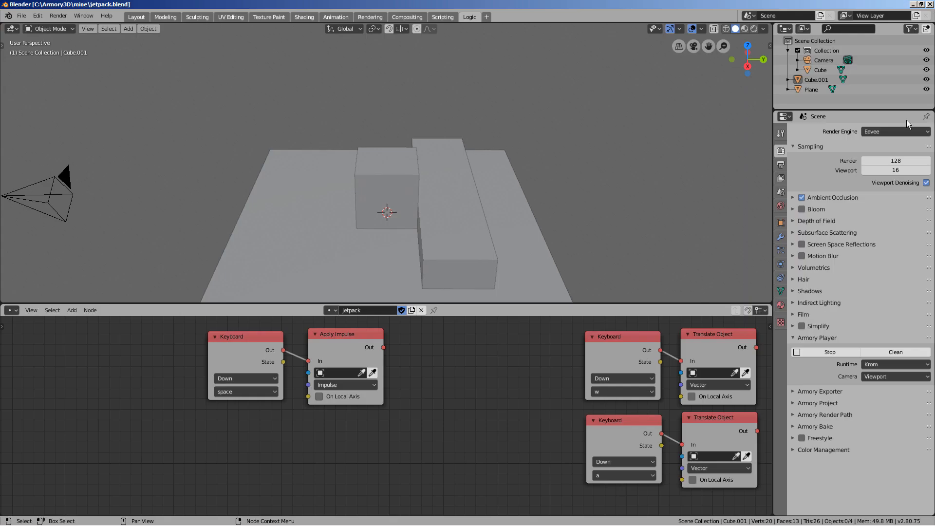
Play the scene twice to test lifting the cube with the impulse and moving it over the long block, closing each run.
click(829, 353)
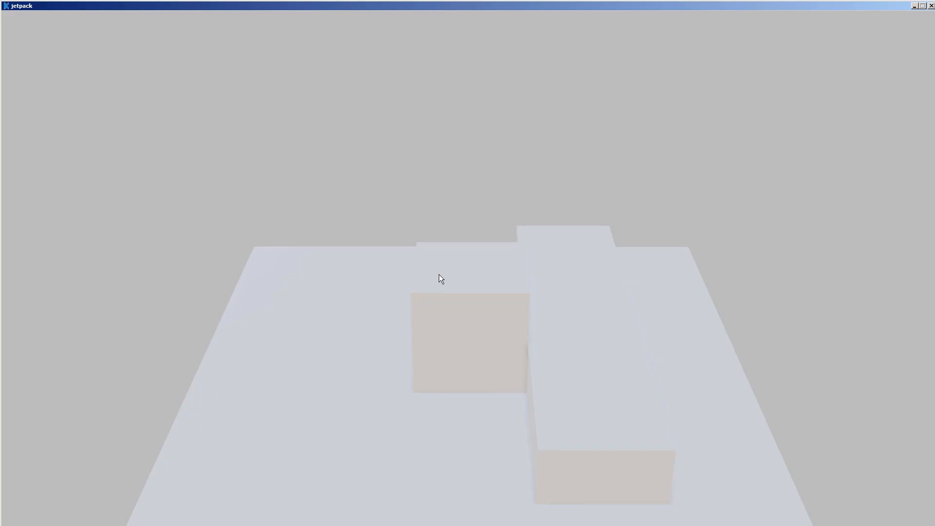
key(d)
key(d)
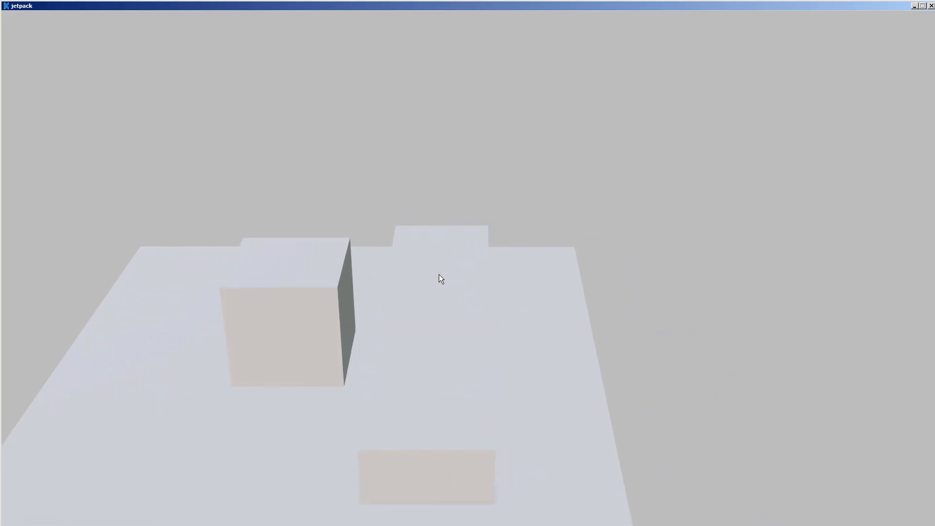
key(d)
key(d)
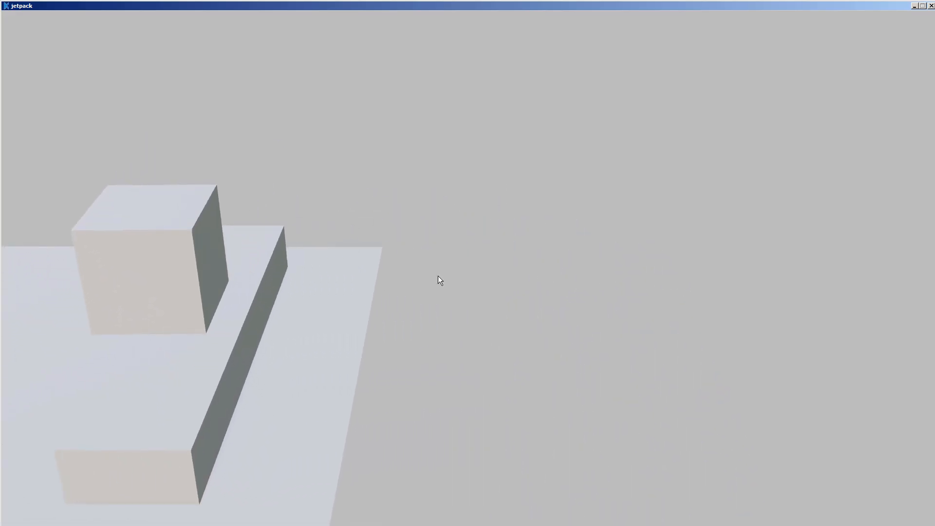
key(a)
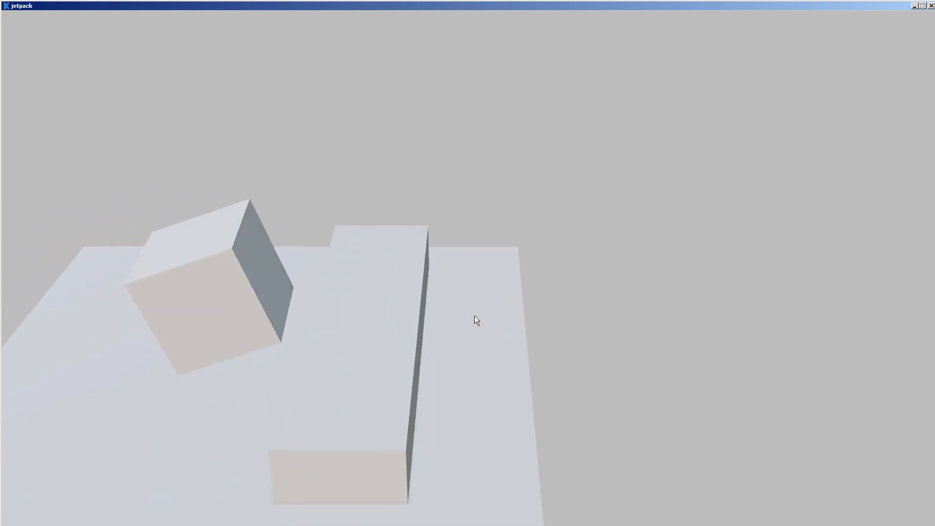
key(d)
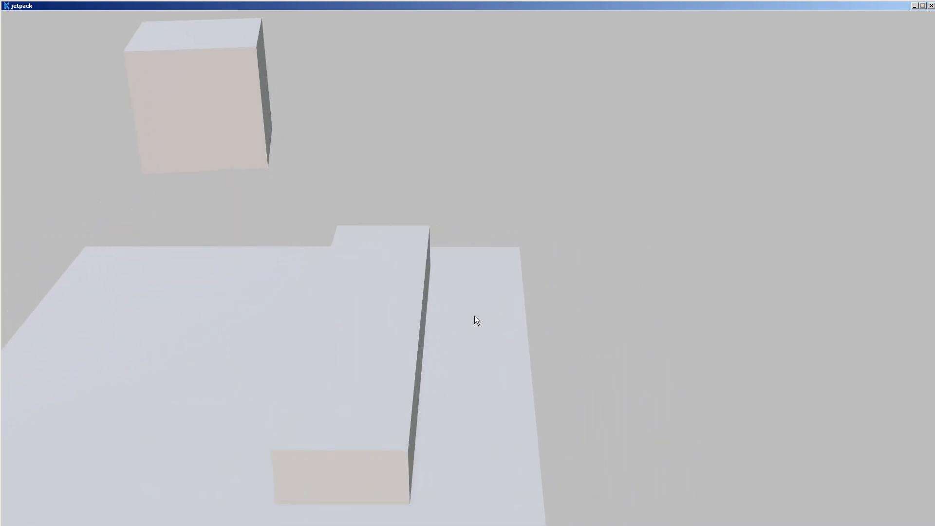
key(d)
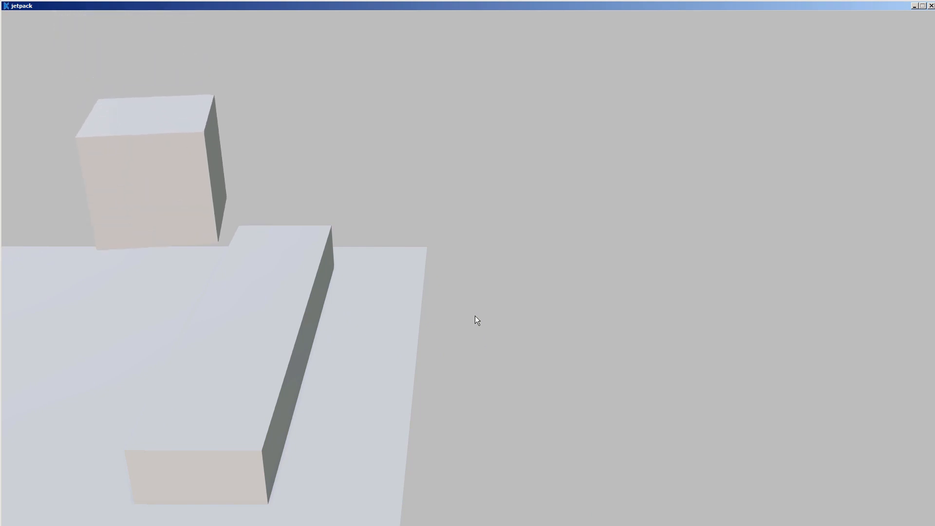
drag(415, 310, 282, 280)
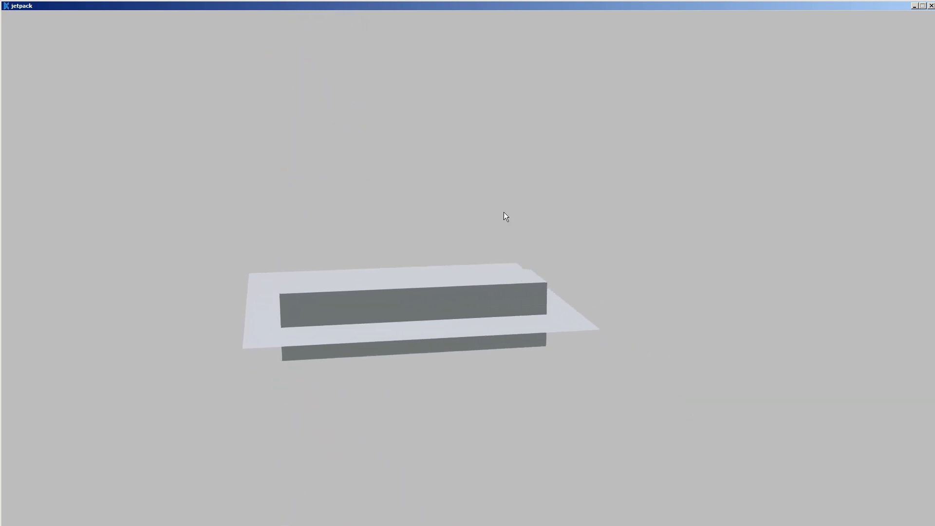
click(931, 5)
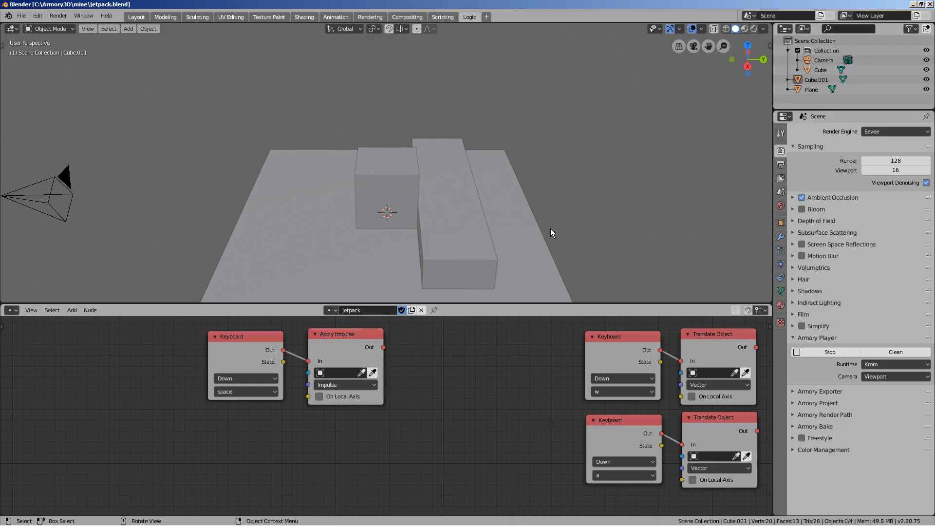
click(834, 354)
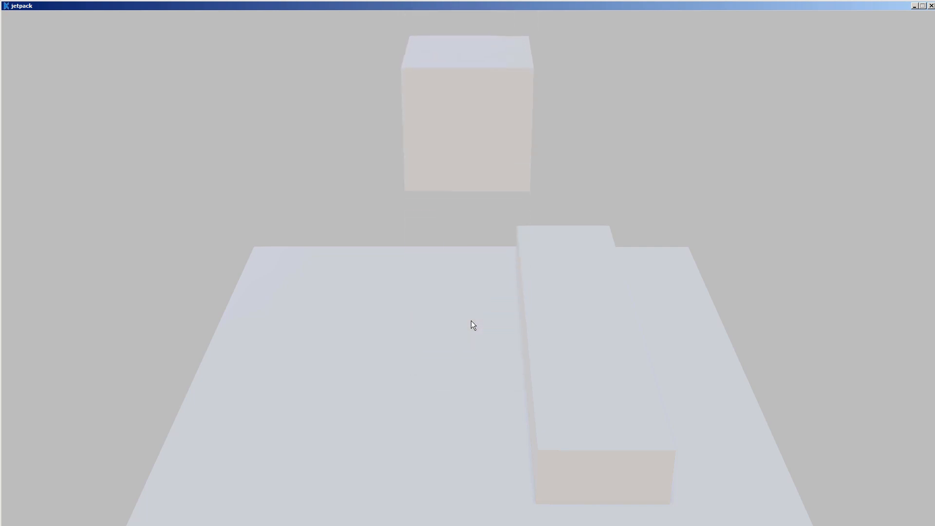
click(931, 5)
Set the scene's Z gravity to -18.81 and save the file.
click(781, 193)
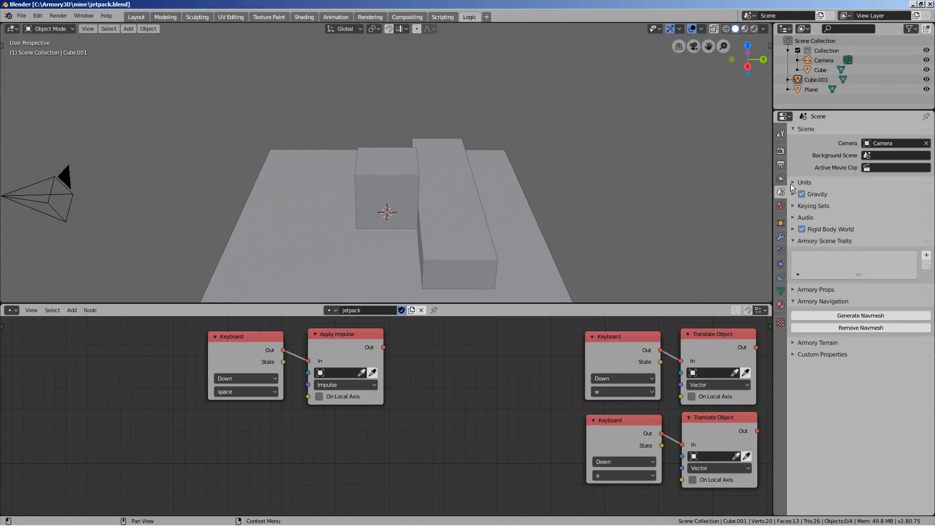
click(796, 193)
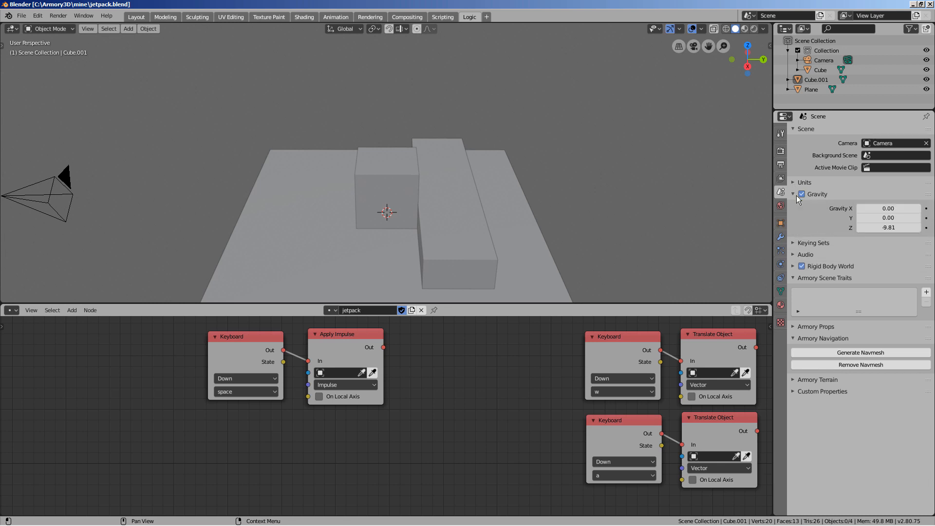
click(889, 227)
click(872, 230)
text(18)
key(Return)
click(780, 150)
key(ctrl+s)
Play the scene, test the cube's upward impulse with repeated boosts under the stronger gravity, and close it.
click(830, 354)
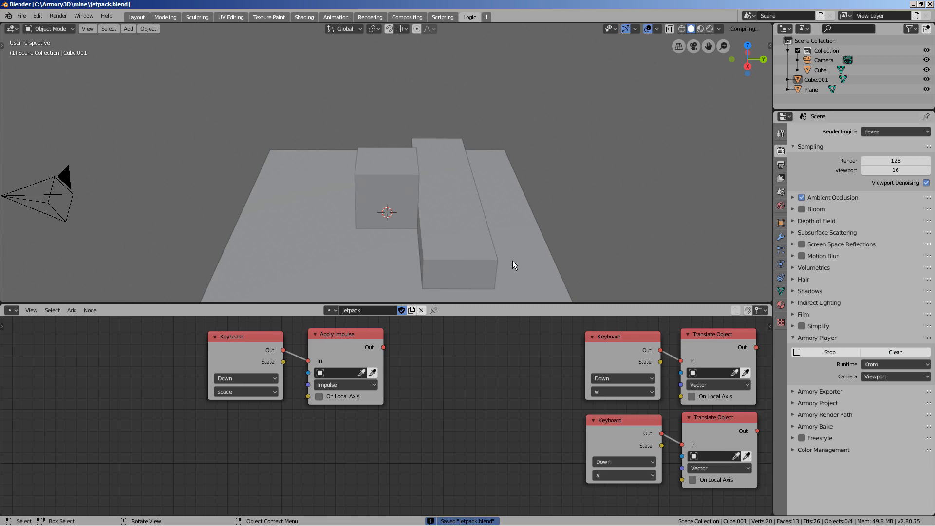
key(space)
key(space)
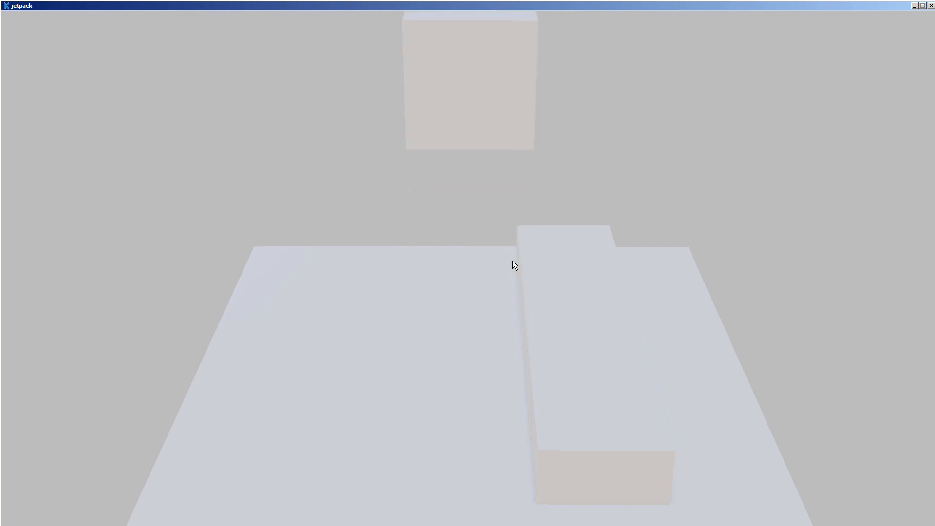
key(space)
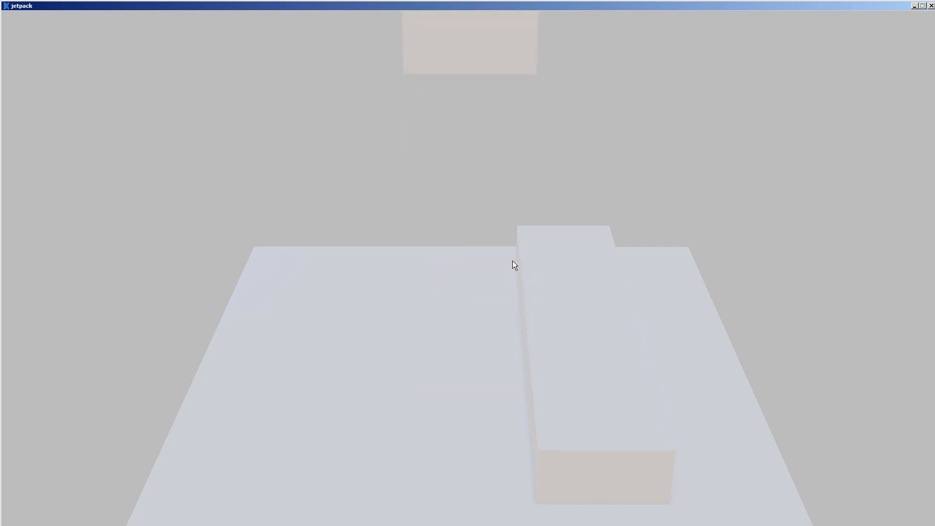
click(931, 5)
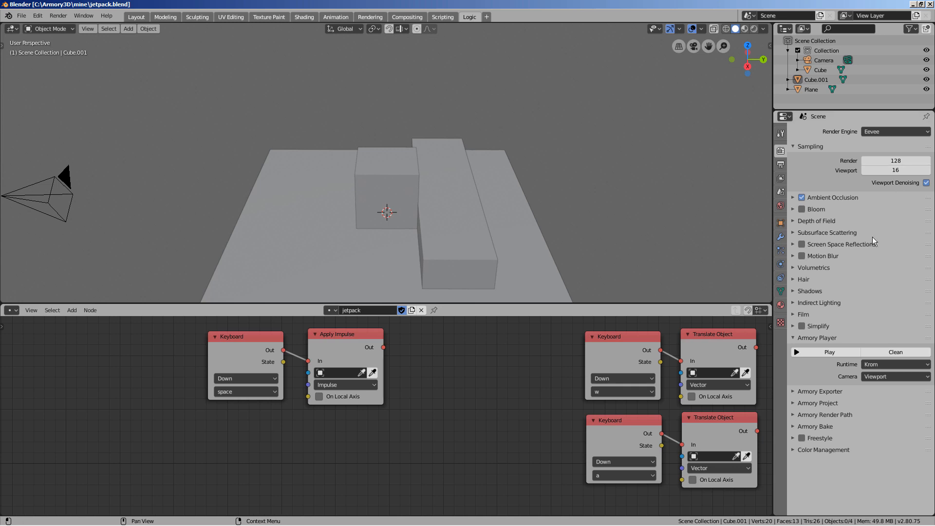
Set the scene's Z gravity to -38.81 and save the file.
click(781, 191)
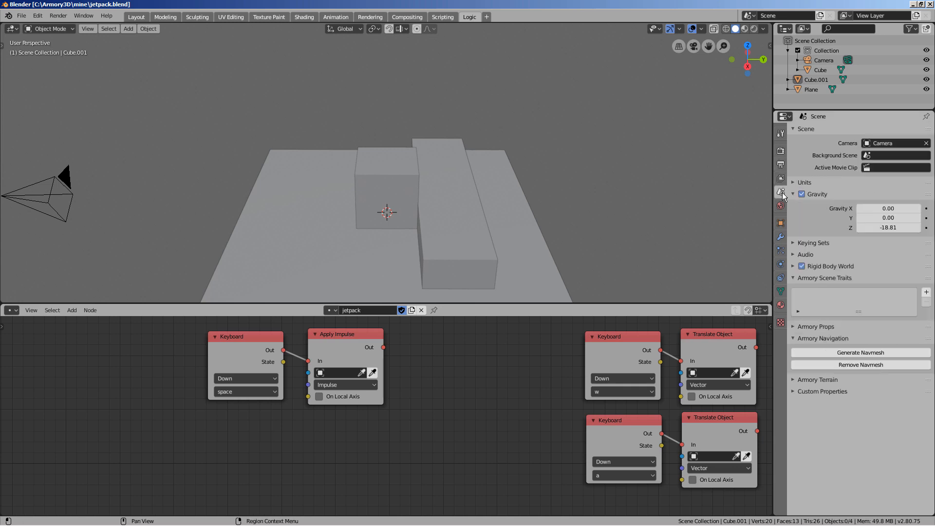
click(888, 228)
click(862, 226)
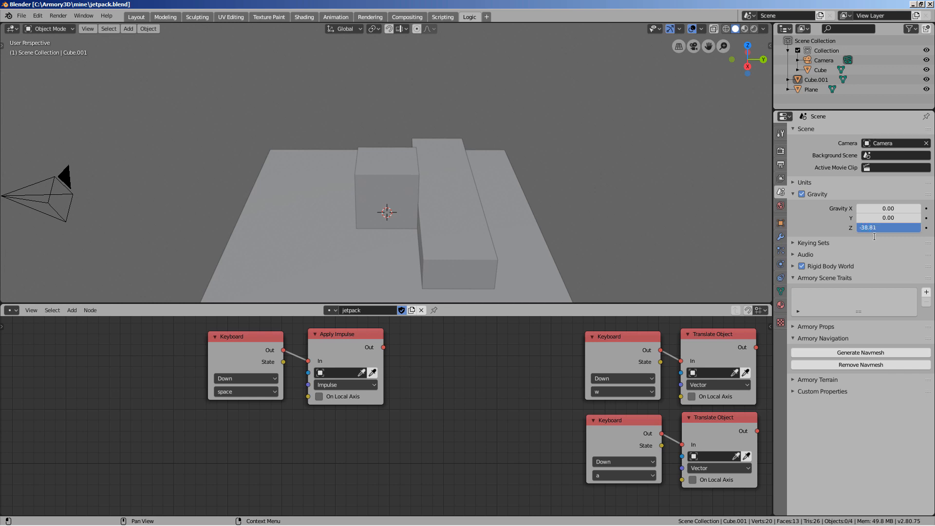
key(Return)
key(ctrl+s)
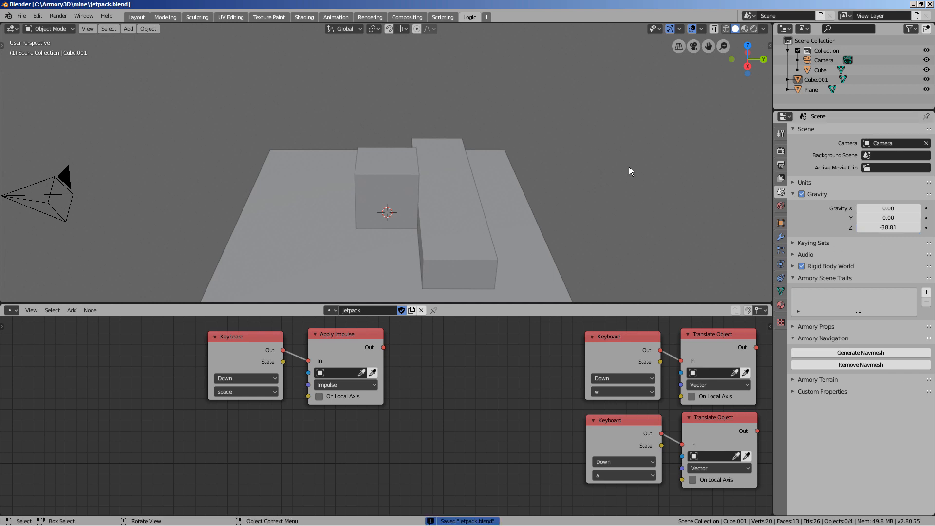
Play the scene and test boosting the cube upward repeatedly while moving it left.
click(780, 152)
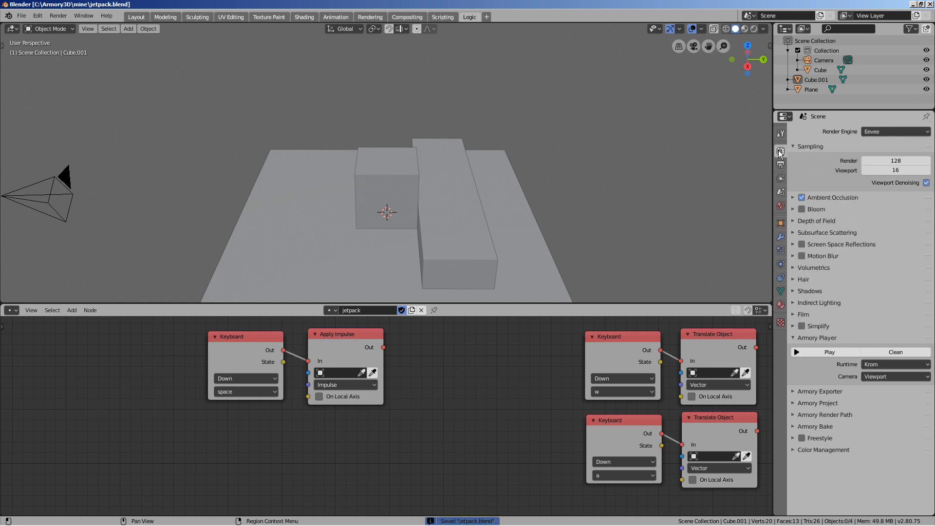
click(852, 352)
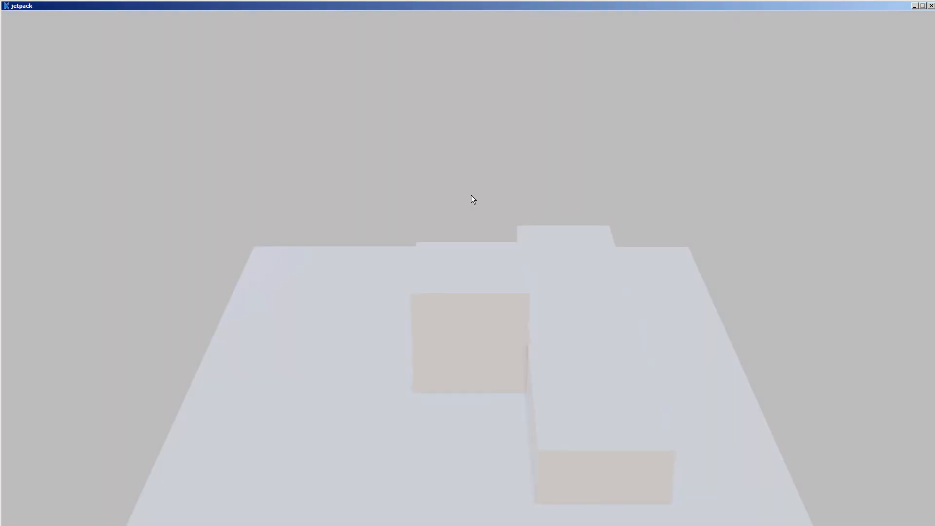
key(space)
key(space)
key(space)
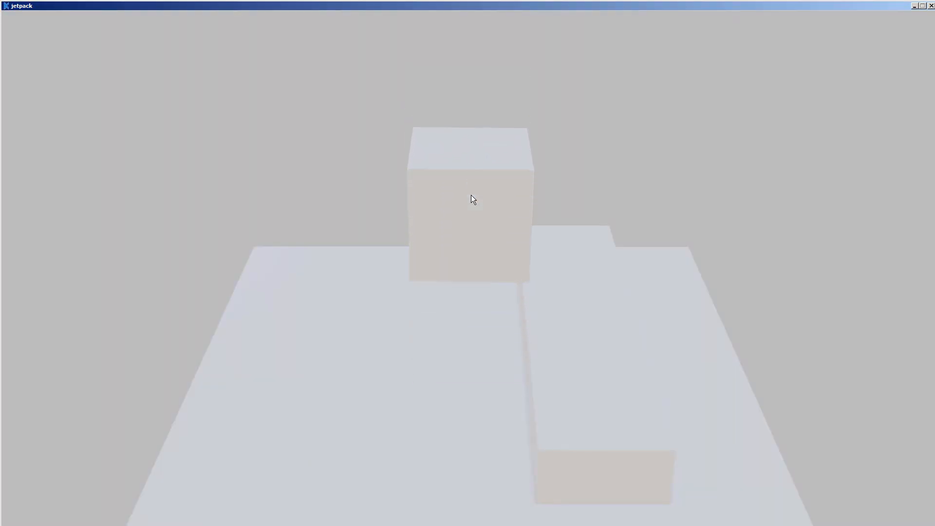
key(a)
key(space)
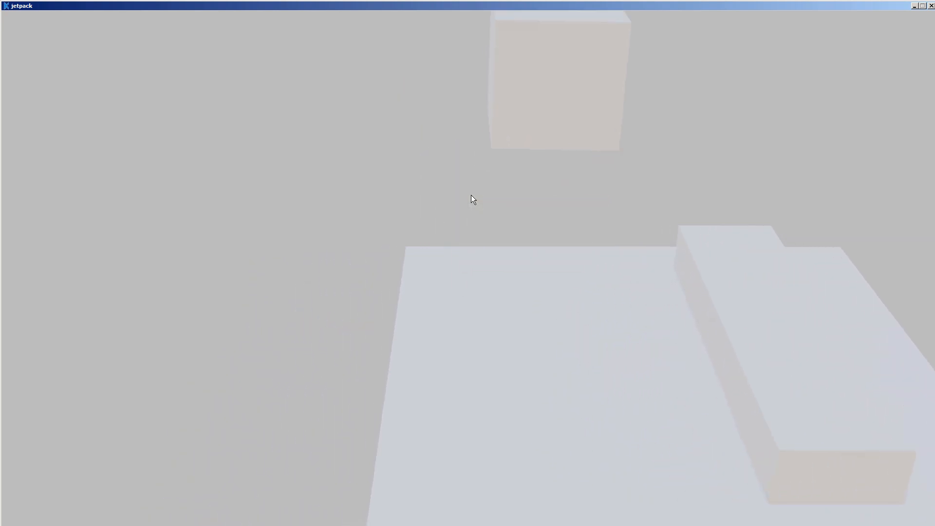